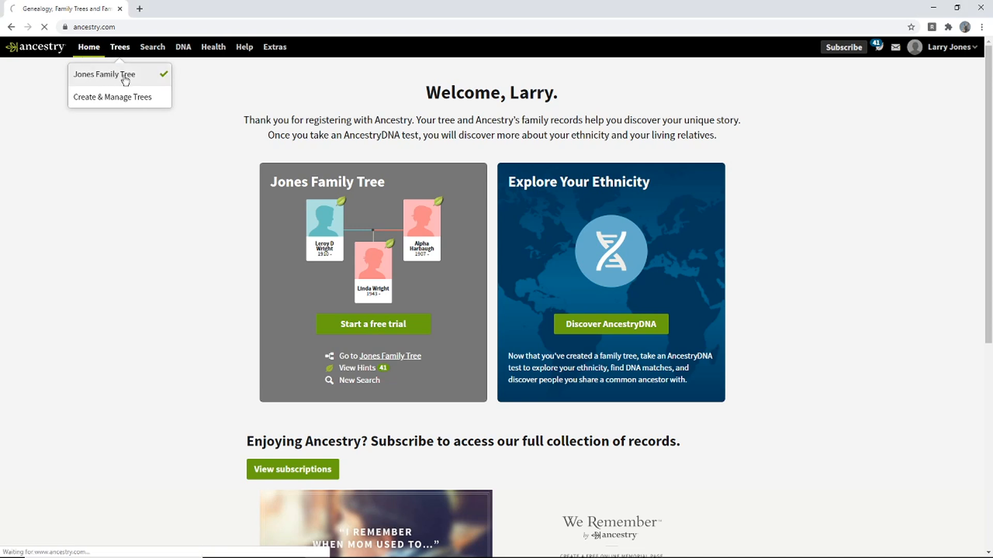
Open the family tree and view the manual entry form for the maternal grandmother's potential father, leaving it without saving
left_click(123, 75)
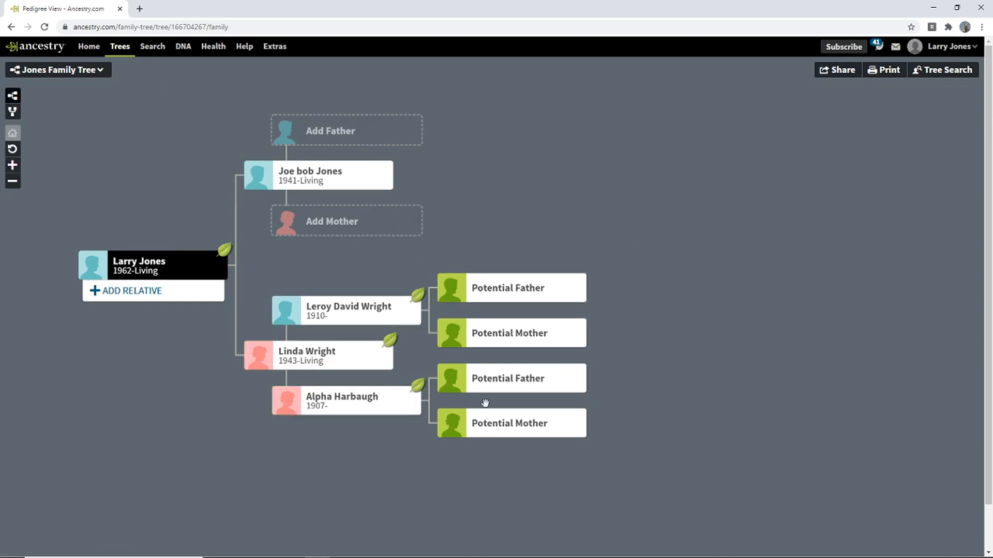
left_click(513, 383)
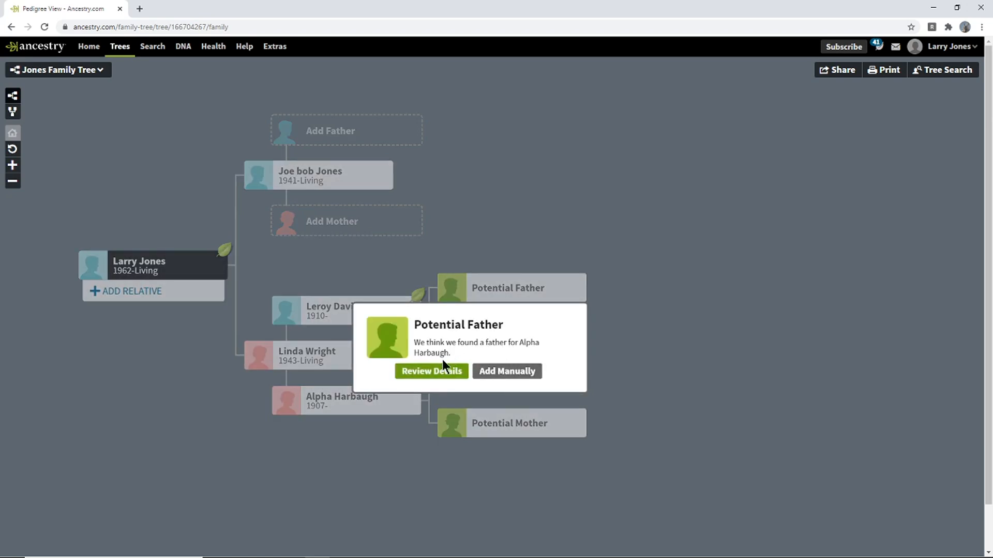
left_click(502, 372)
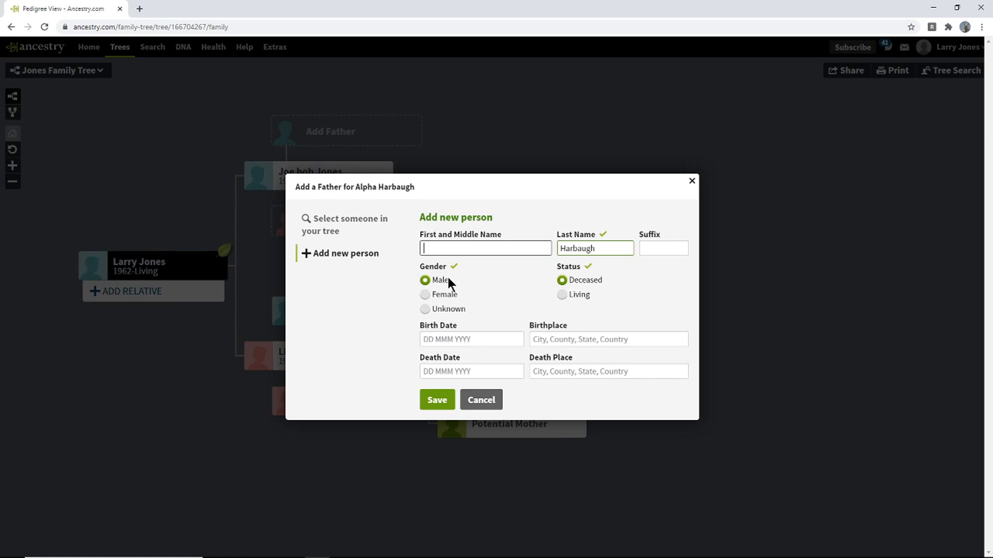
left_click(689, 181)
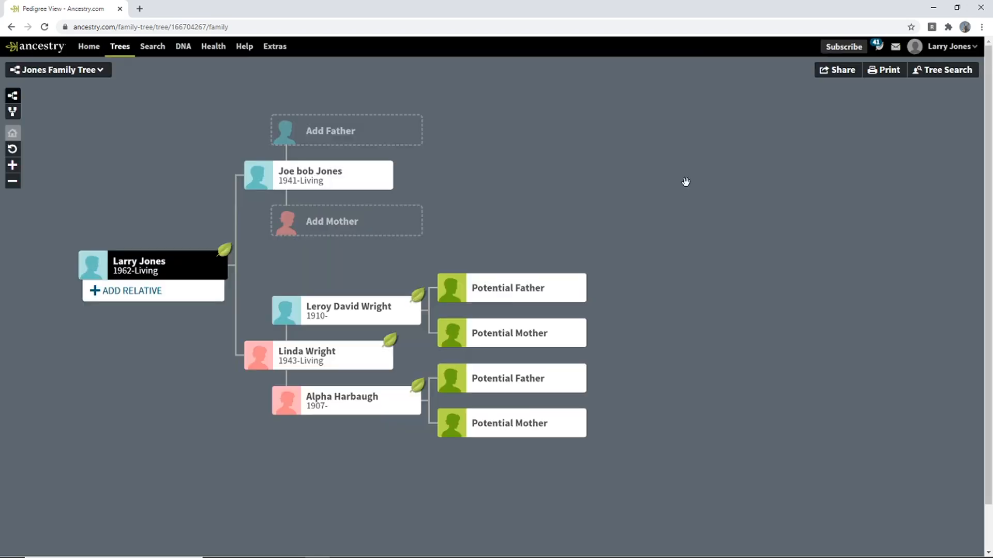
Review the details of the maternal grandmother's potential father and answer Maybe to the suggestion
left_click(535, 378)
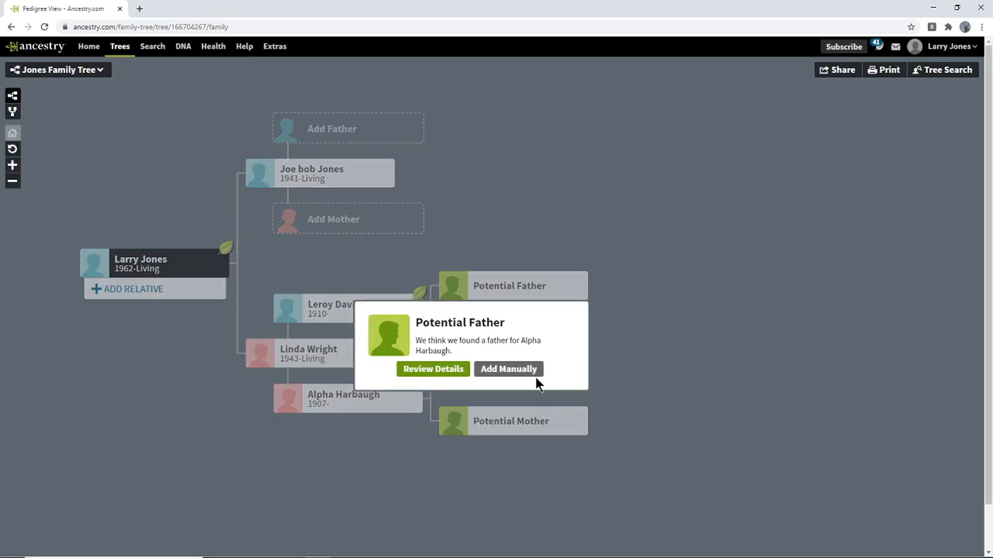
left_click(436, 370)
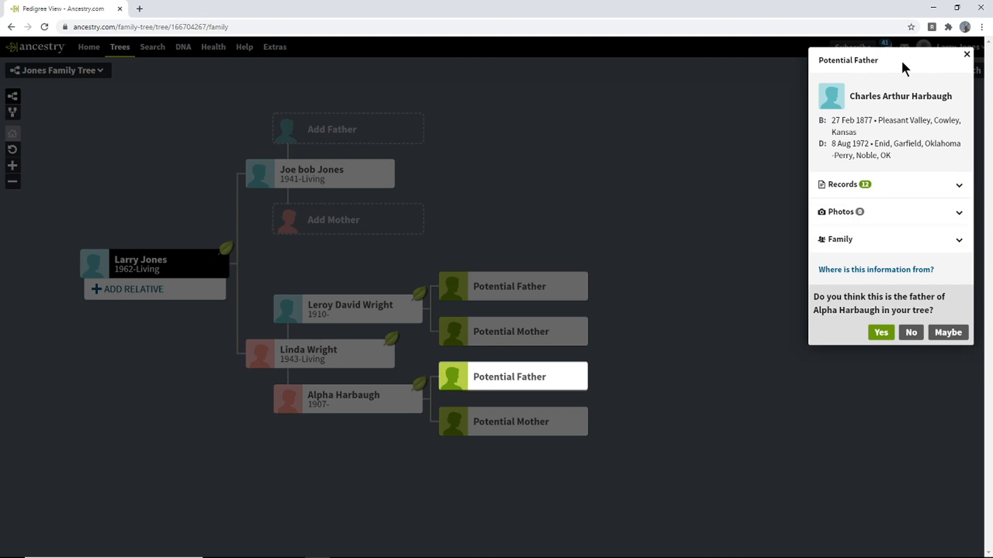
left_click(683, 190)
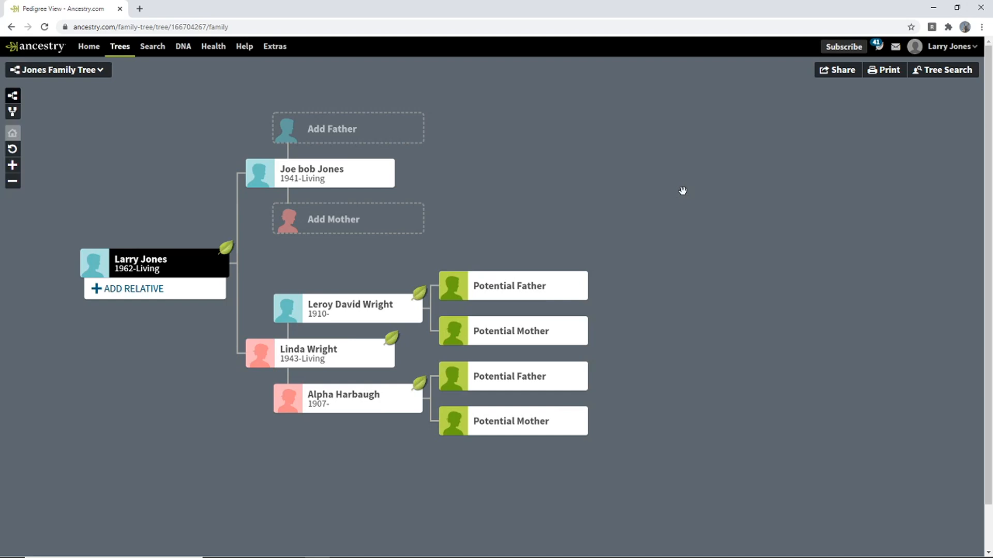
left_click(535, 381)
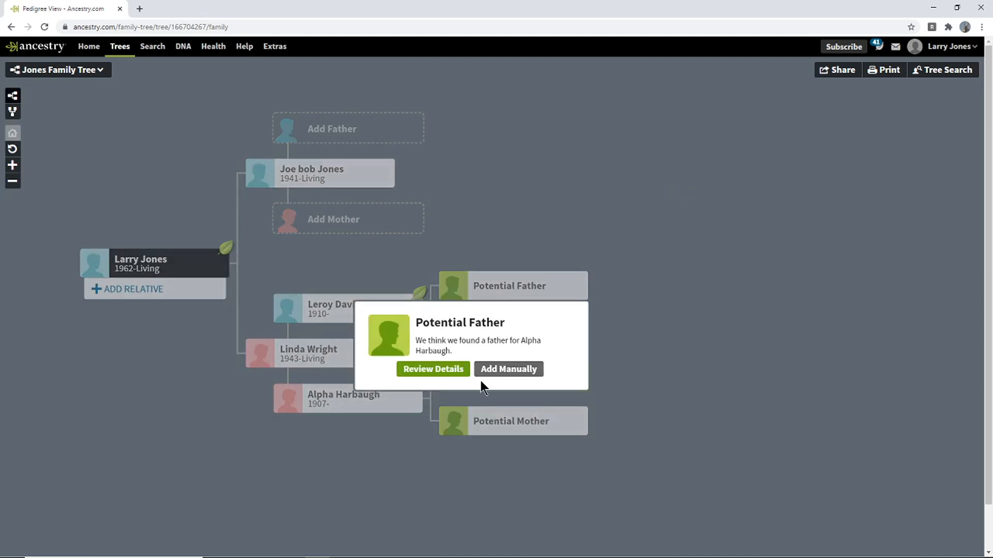
left_click(441, 377)
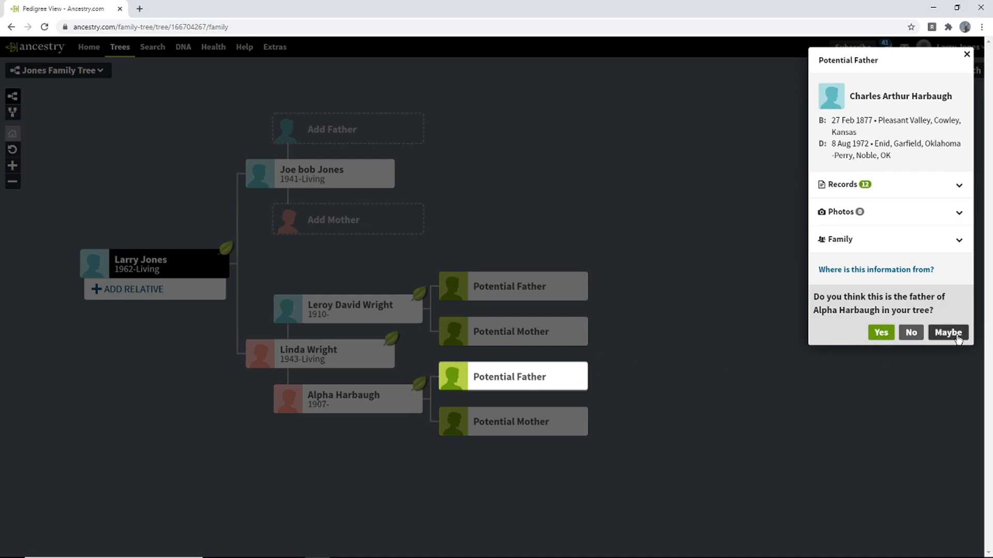
left_click(955, 333)
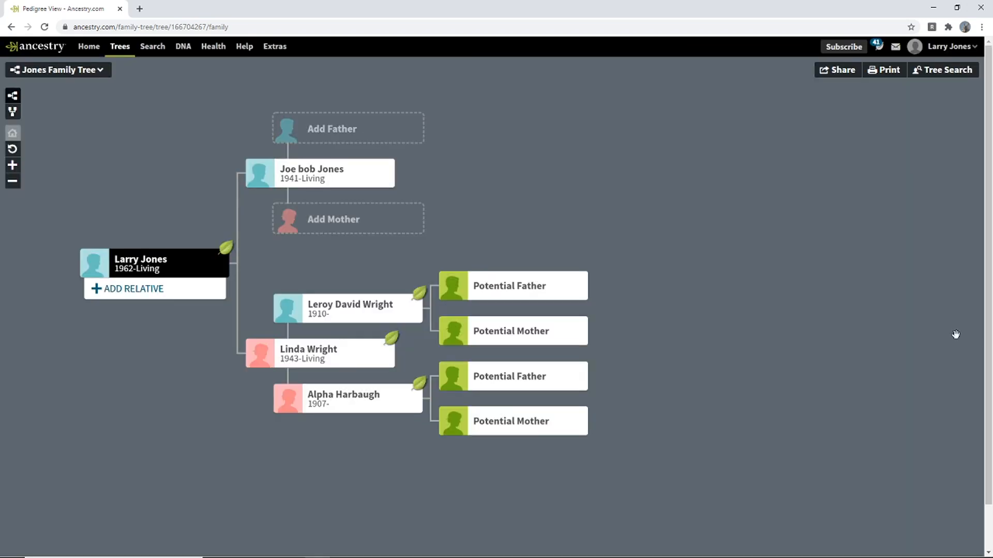
Review the potential father's details again, checking his birth date against the list of supporting records
left_click(516, 382)
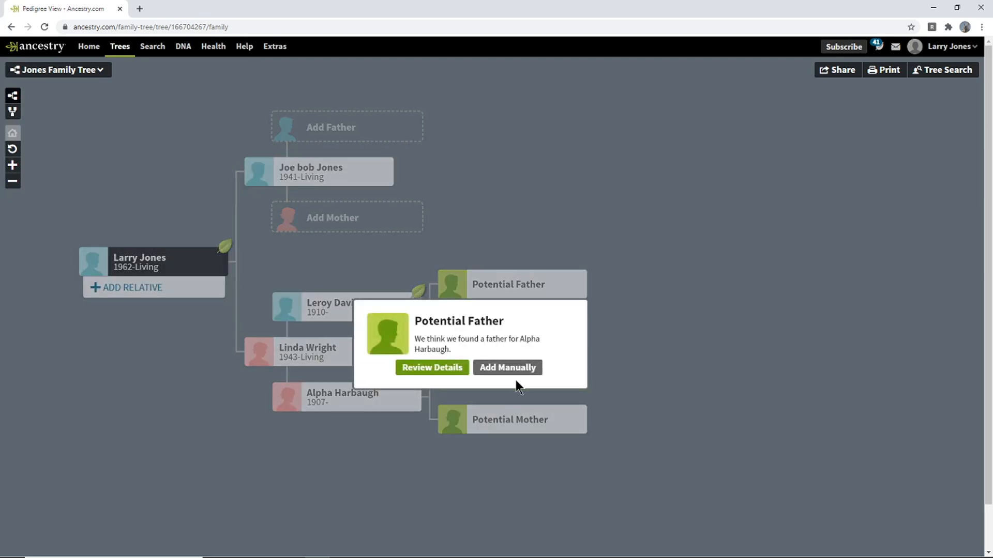
left_click(454, 367)
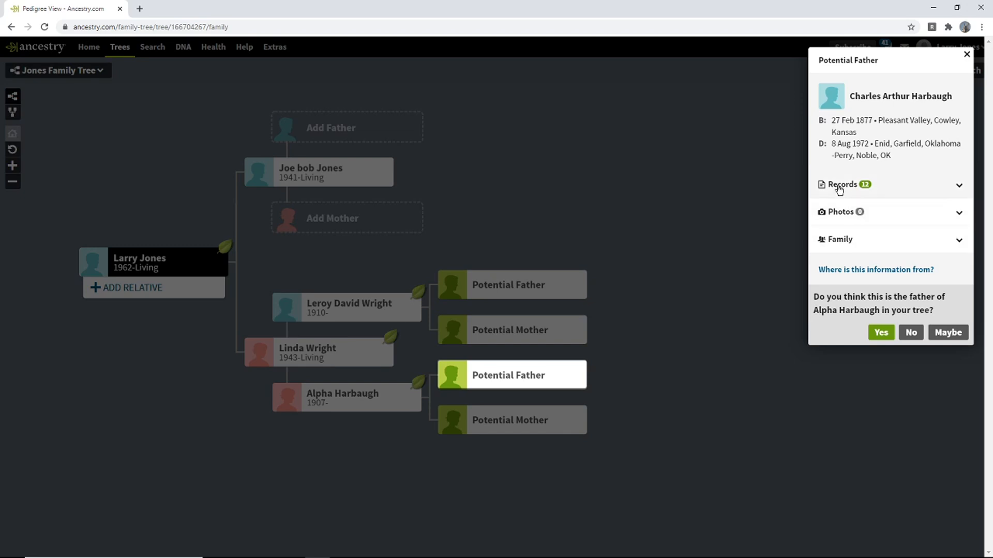
left_click(957, 188)
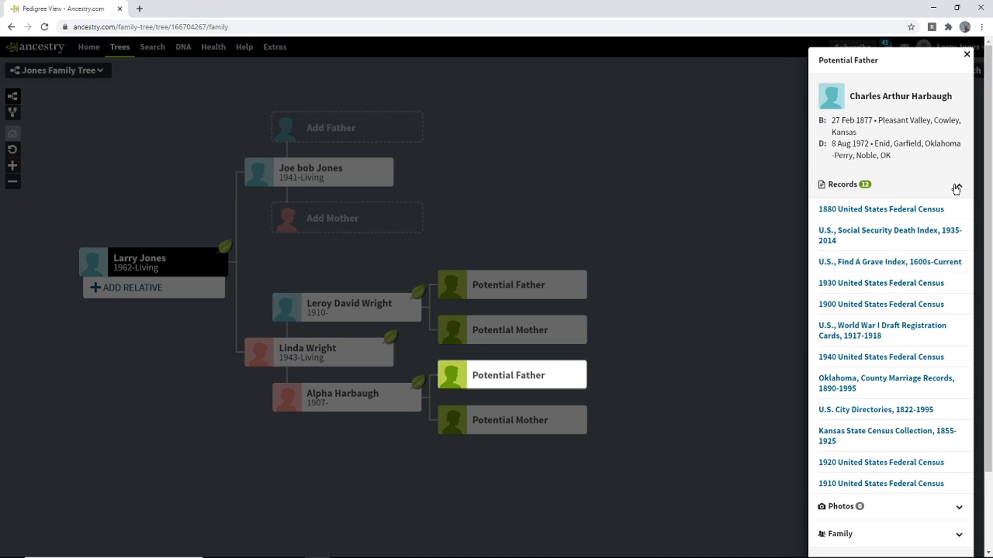
left_click_drag(874, 120, 850, 120)
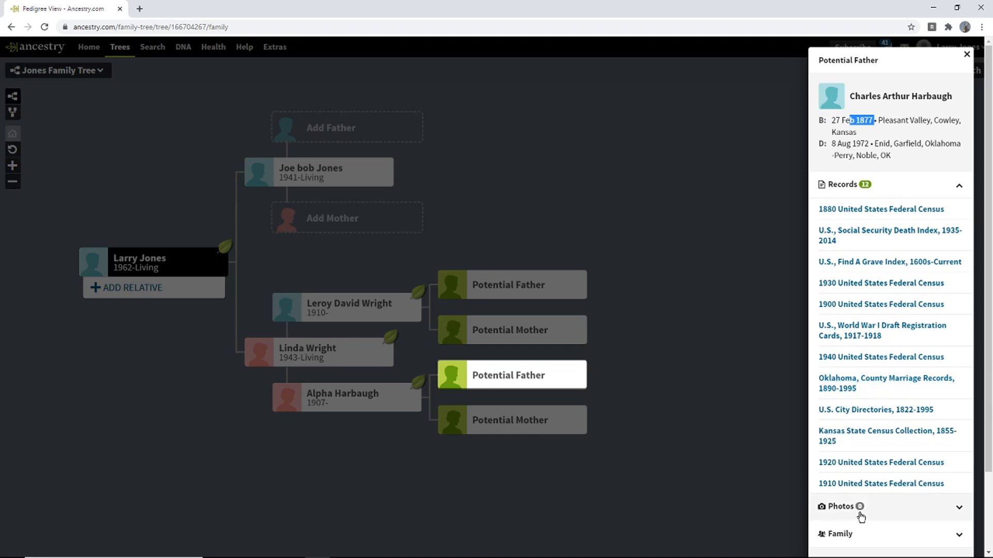
left_click(958, 186)
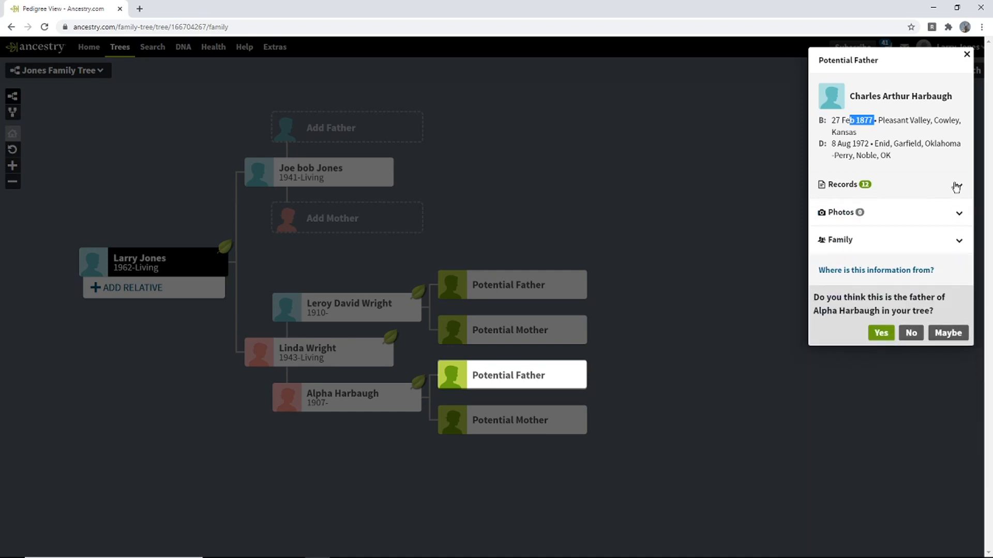
Check the potential father's photos and family, comparing the children's names and life years with the maternal grandmother's entry
left_click(952, 216)
left_click(953, 215)
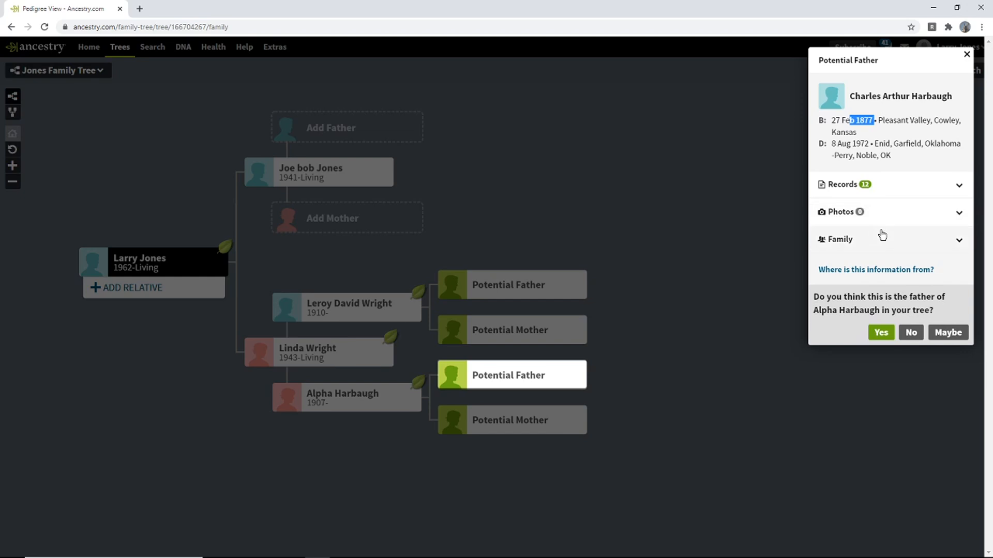
left_click(958, 240)
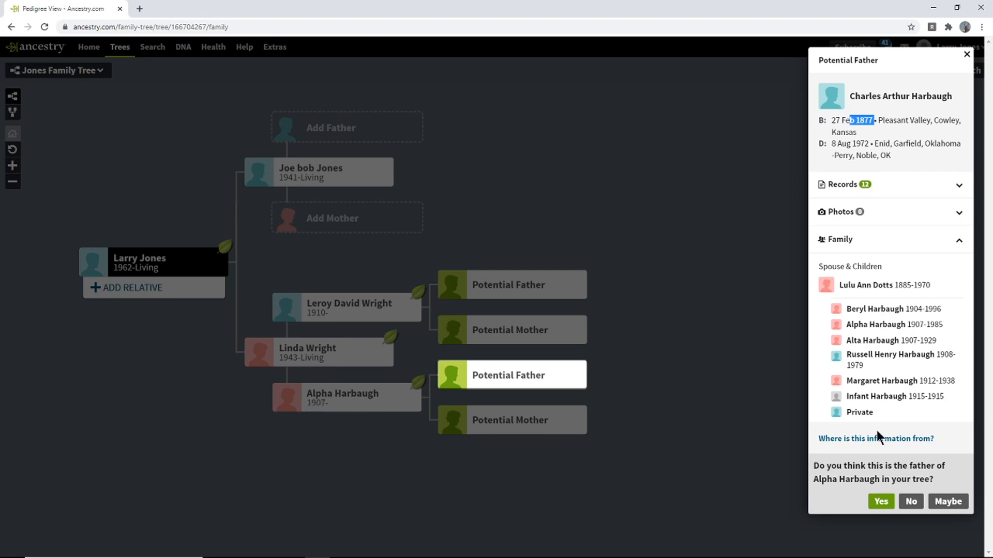
left_click_drag(942, 324, 902, 330)
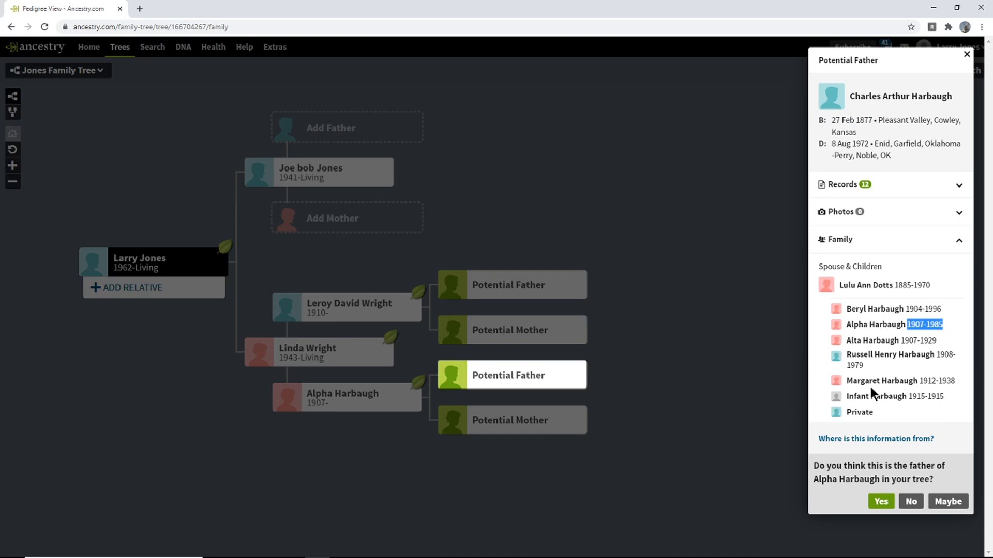
mouse_move(942, 324)
left_mouse_down()
mouse_move(908, 322)
mouse_move(942, 328)
left_mouse_up()
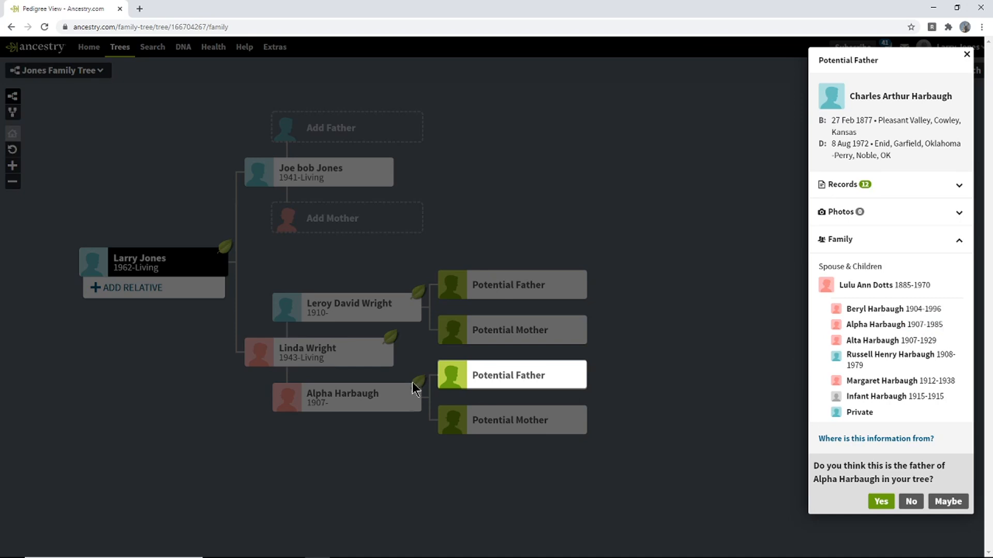
left_click_drag(942, 324, 915, 324)
left_click_drag(926, 340, 902, 338)
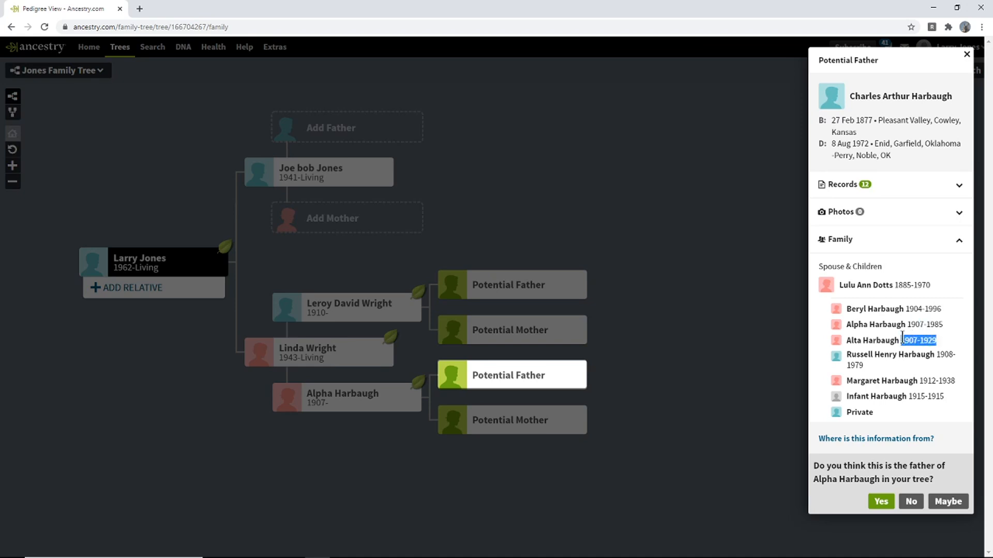
left_click(937, 342)
left_click_drag(936, 340, 826, 322)
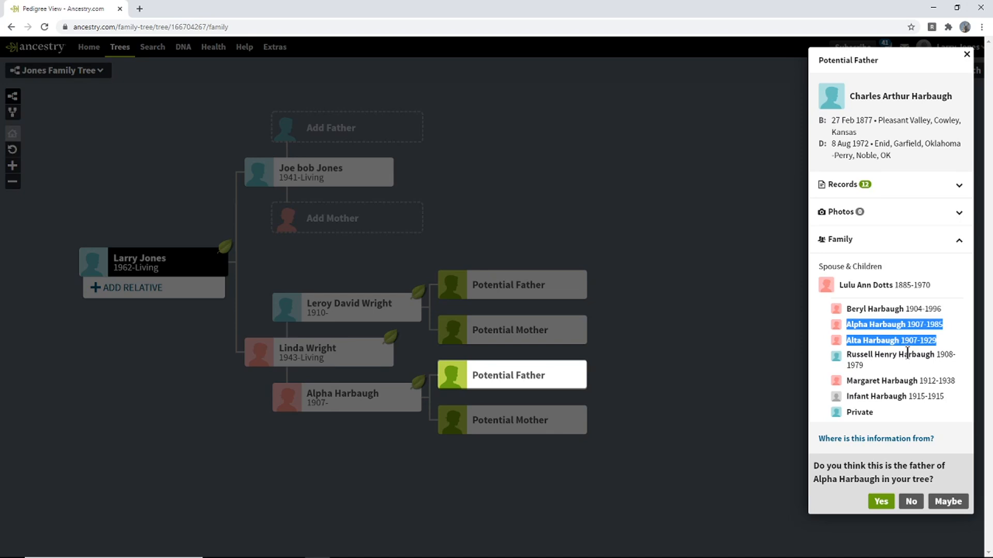
left_click_drag(908, 354, 870, 355)
left_click_drag(884, 308, 878, 309)
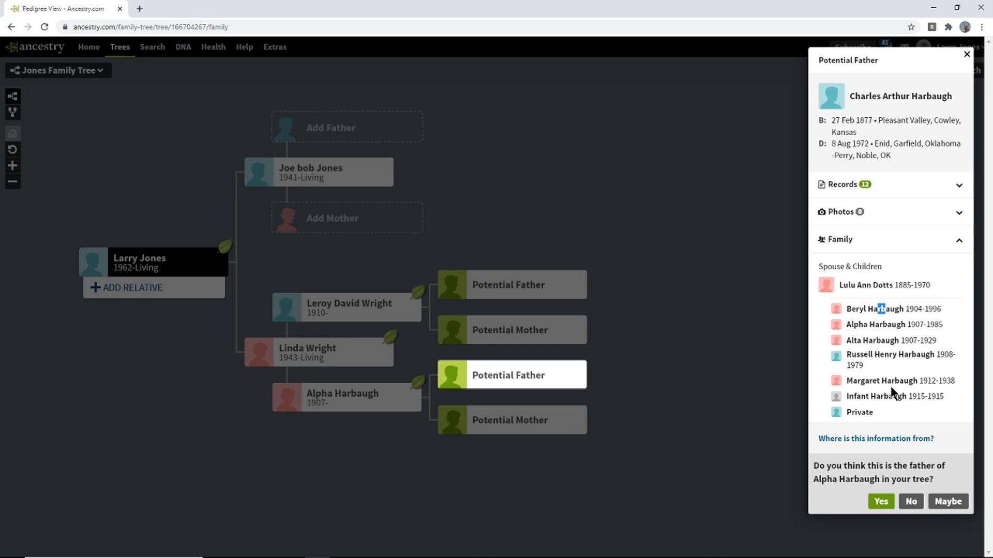
Recheck the potential father's records, accept him as the maternal grandmother's father, and view his new profile
left_click(958, 186)
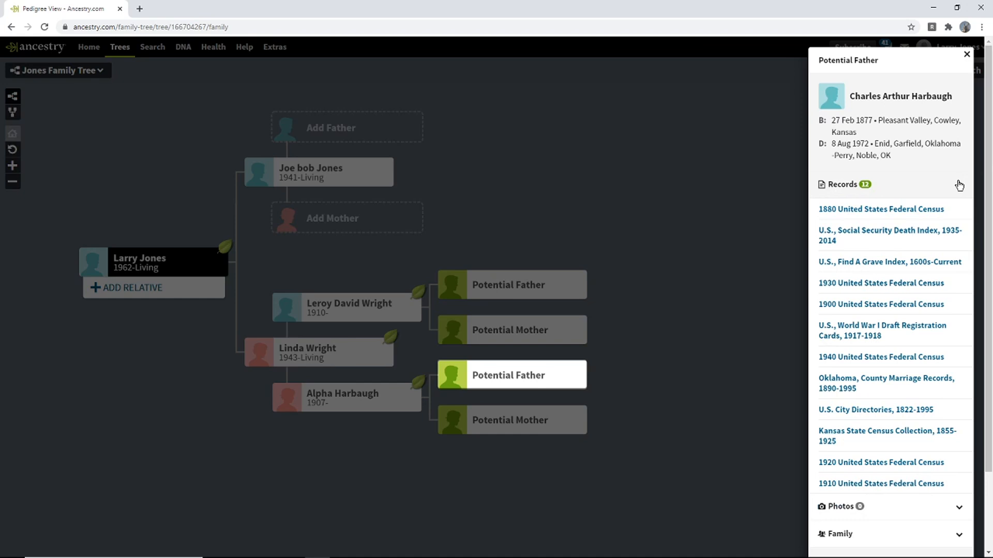
left_click(958, 185)
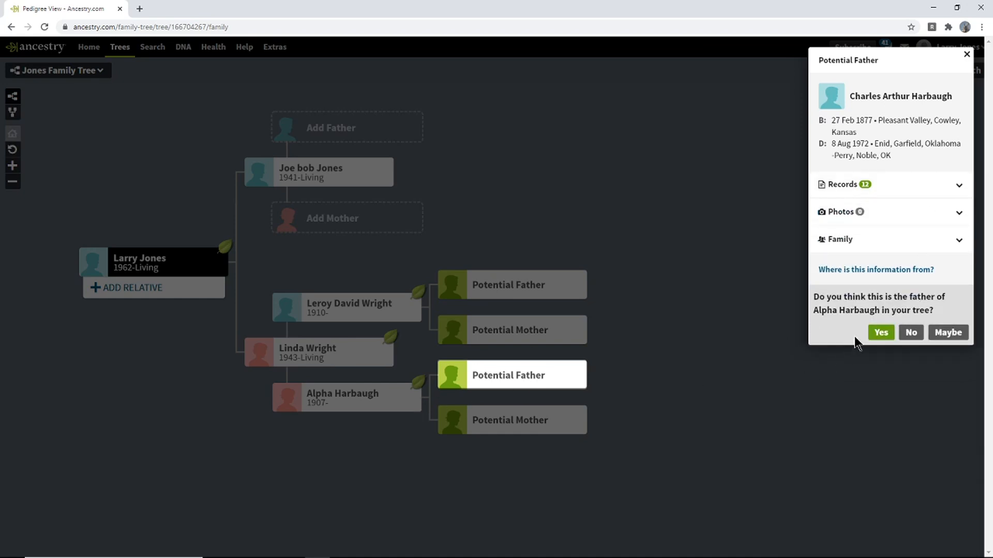
left_click(871, 334)
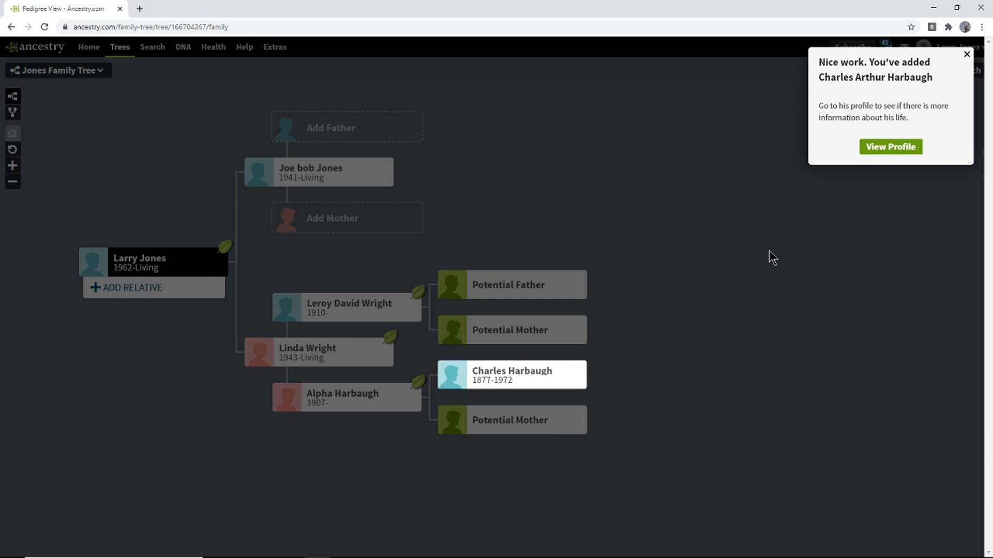
left_click(891, 148)
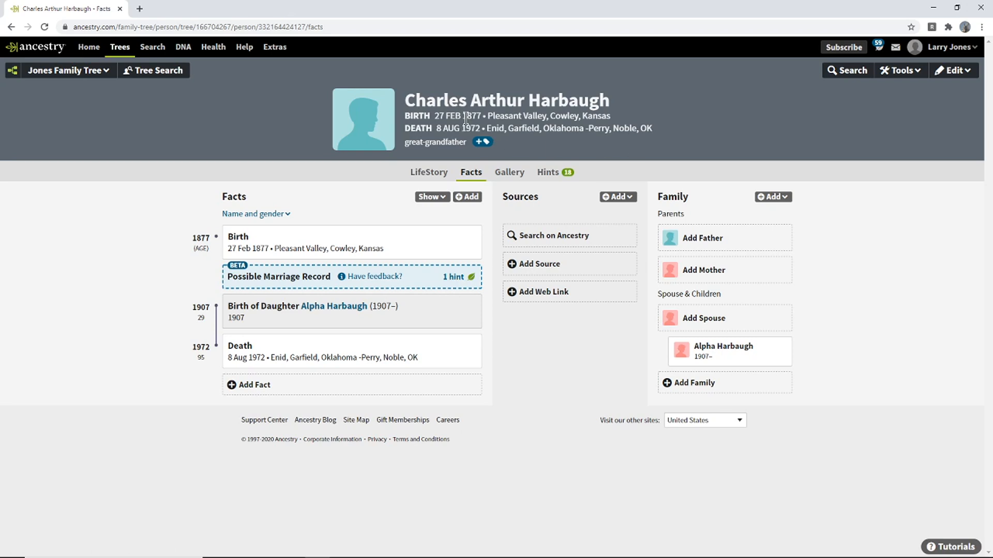
Read the name and the birth and death dates and places in the new great-grandfather's profile header
left_click_drag(428, 115, 611, 115)
left_click_drag(487, 128, 615, 129)
left_click(614, 131)
left_click_drag(419, 103, 657, 134)
left_click(429, 98)
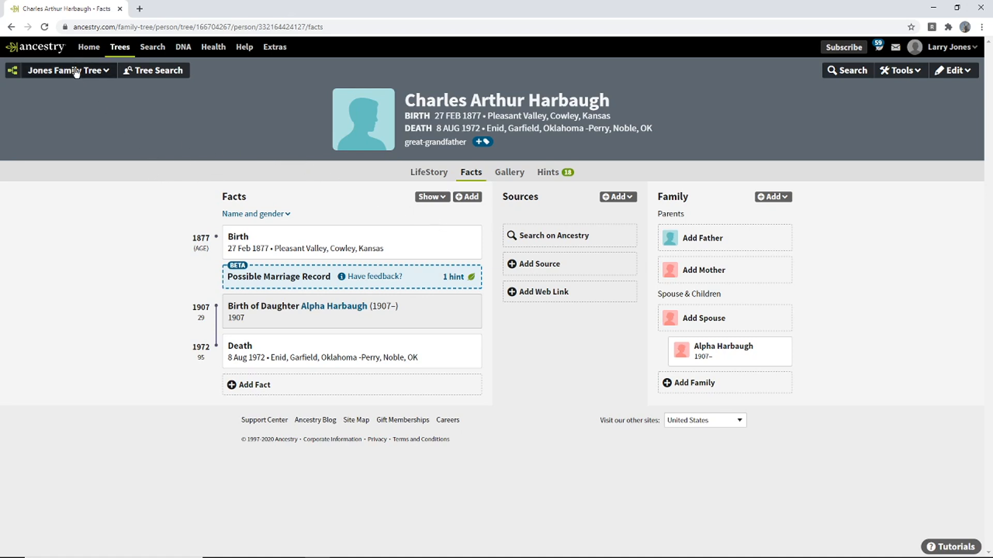
Return to the family tree and open the details of the maternal grandmother's potential mother for review
left_click(117, 56)
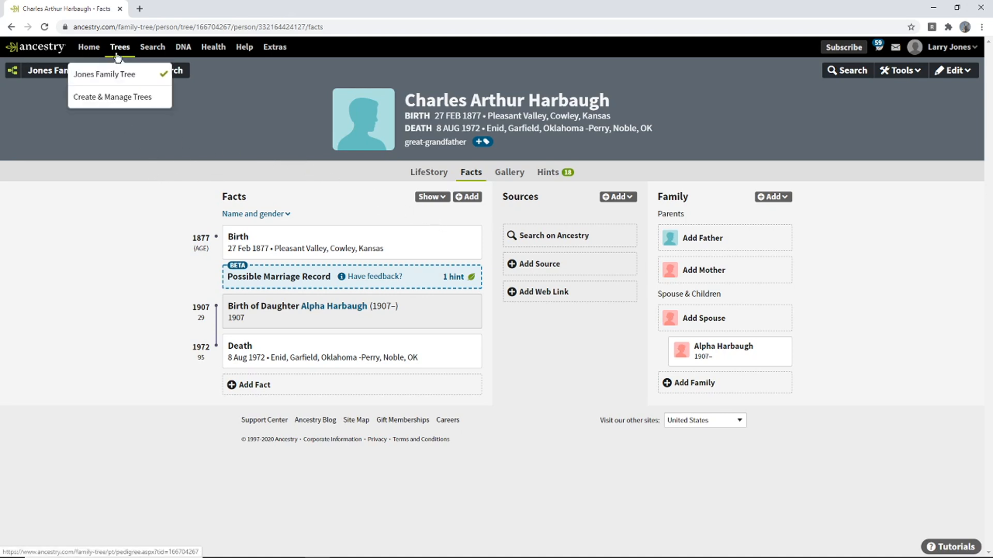
left_click(108, 77)
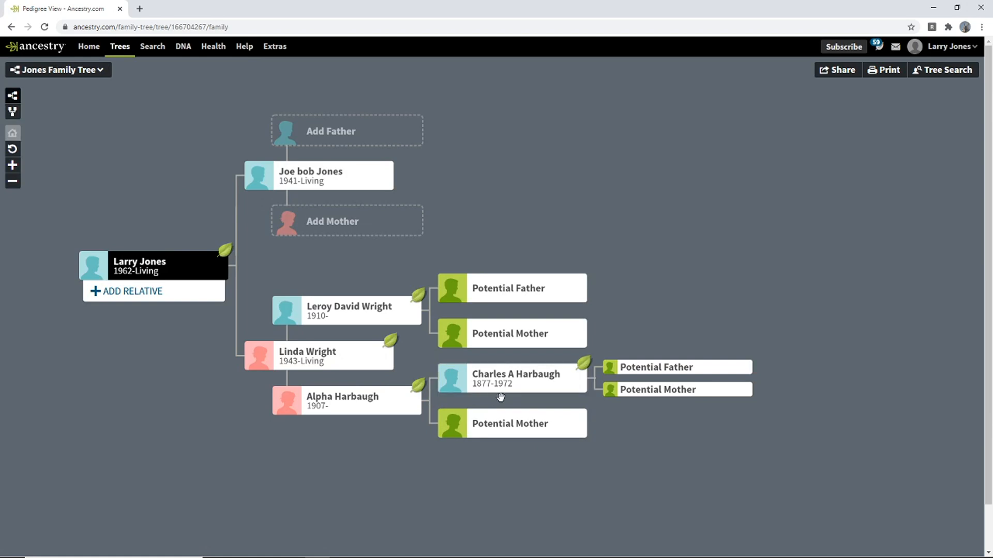
left_click(519, 428)
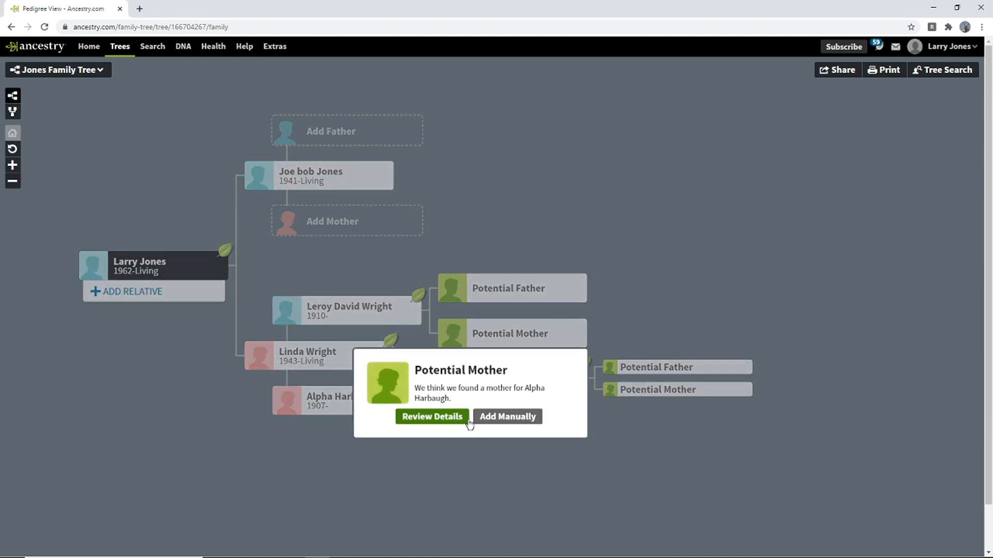
left_click(453, 419)
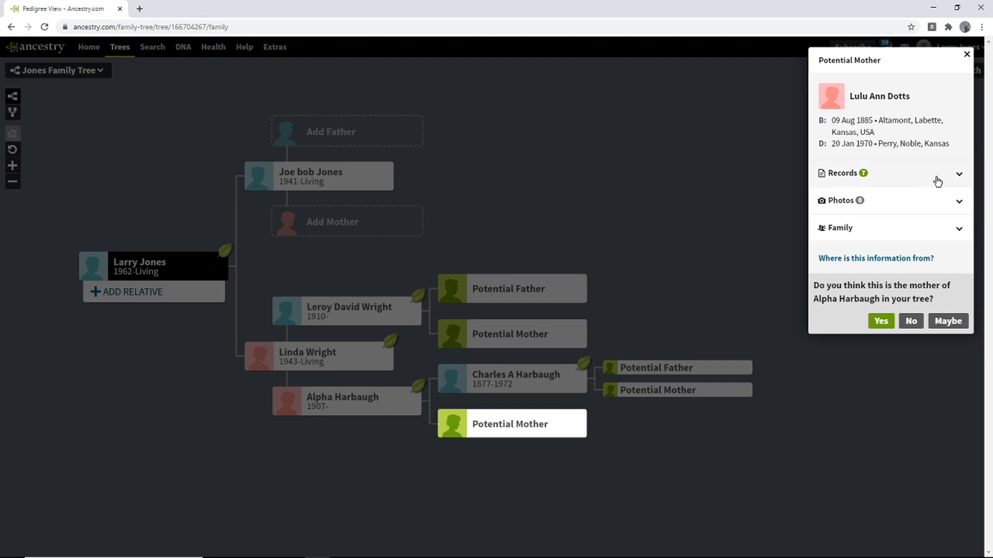
Review the potential mother's list of records and her birth and death dates and places
left_click(957, 176)
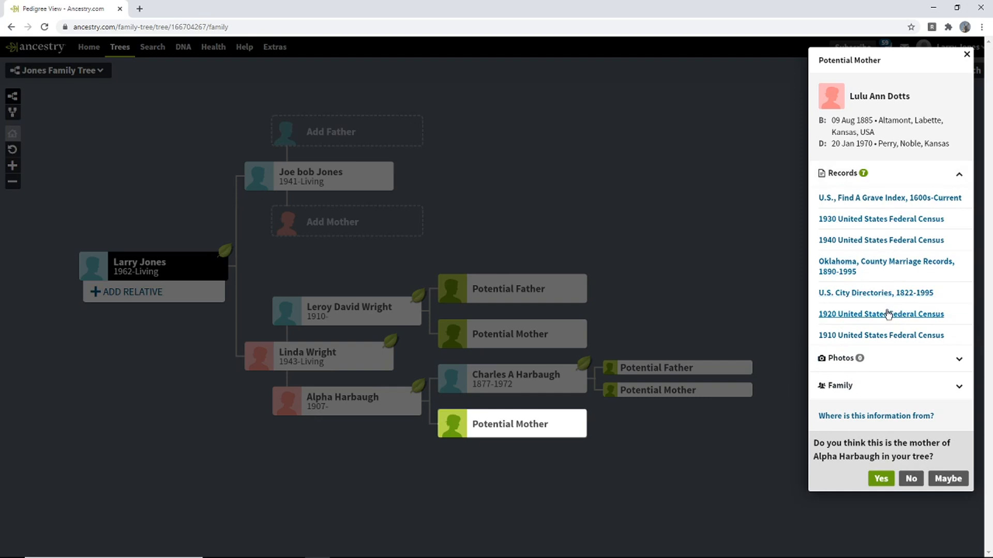
left_click_drag(875, 121, 856, 121)
left_click_drag(877, 131, 828, 126)
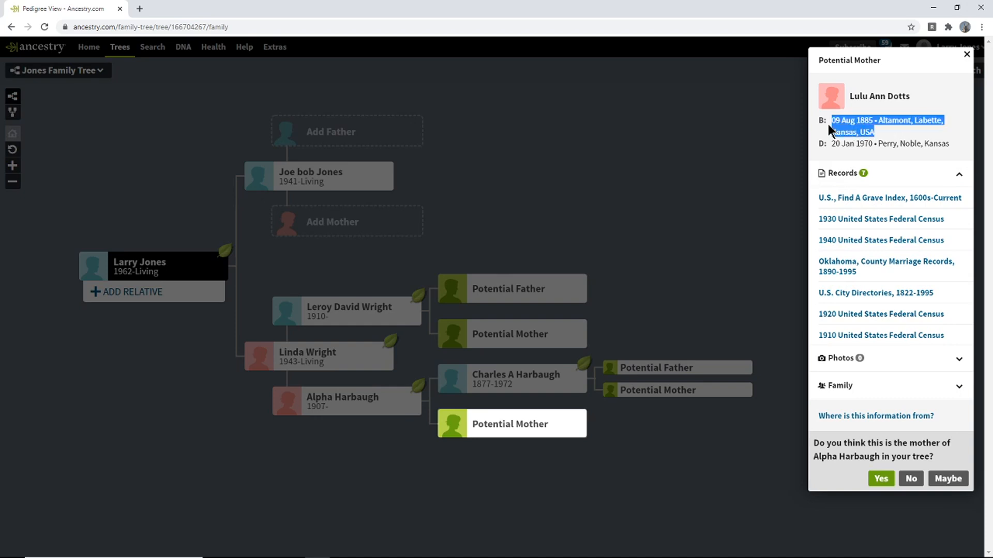
left_click(877, 132)
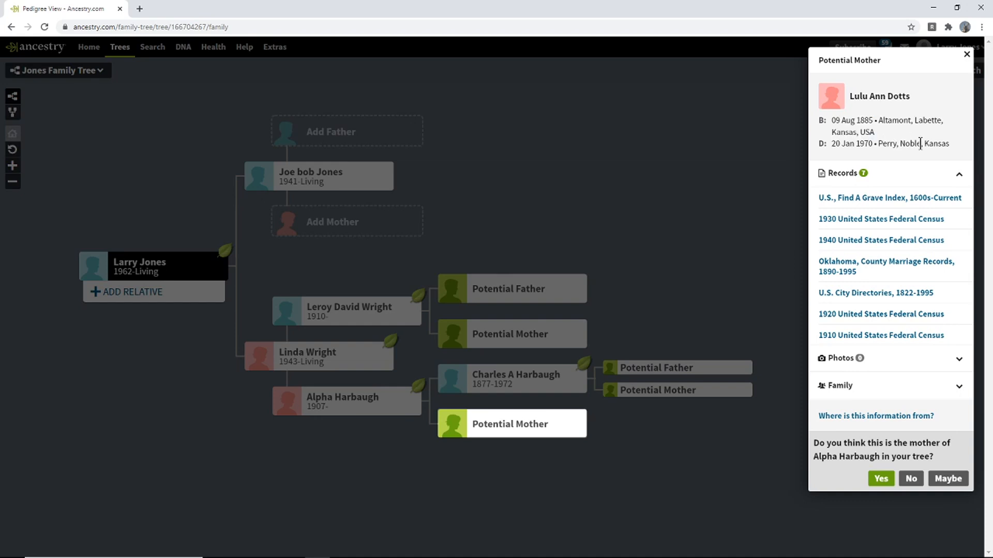
left_click_drag(945, 144, 833, 124)
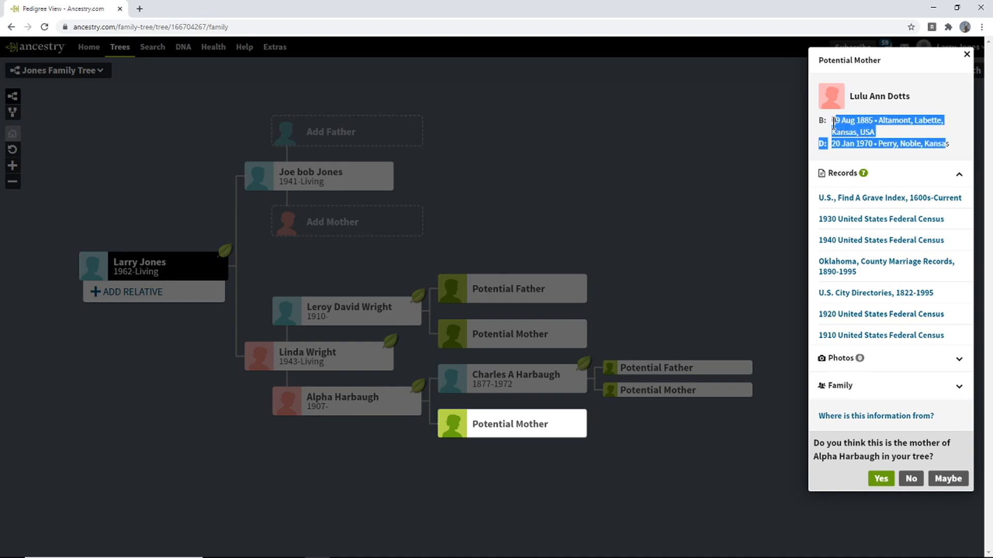
left_click(876, 133)
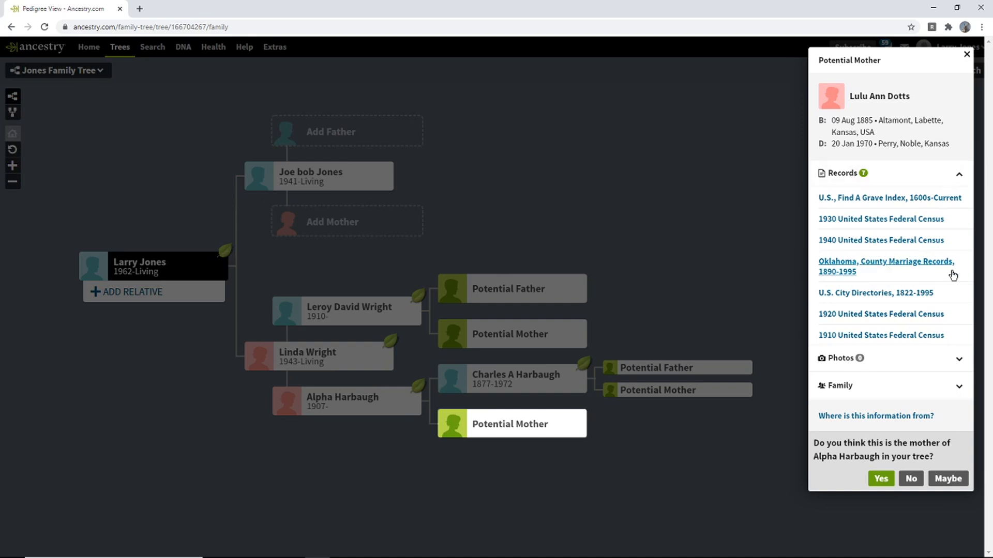
left_click(959, 175)
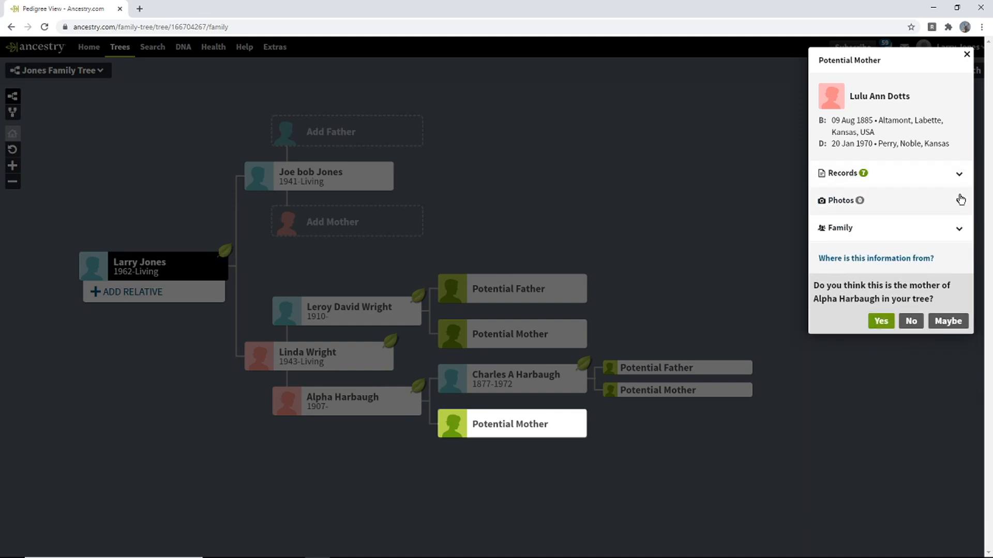
Check the potential mother's photos and read through her listed spouse and children
left_click(958, 204)
left_click(959, 207)
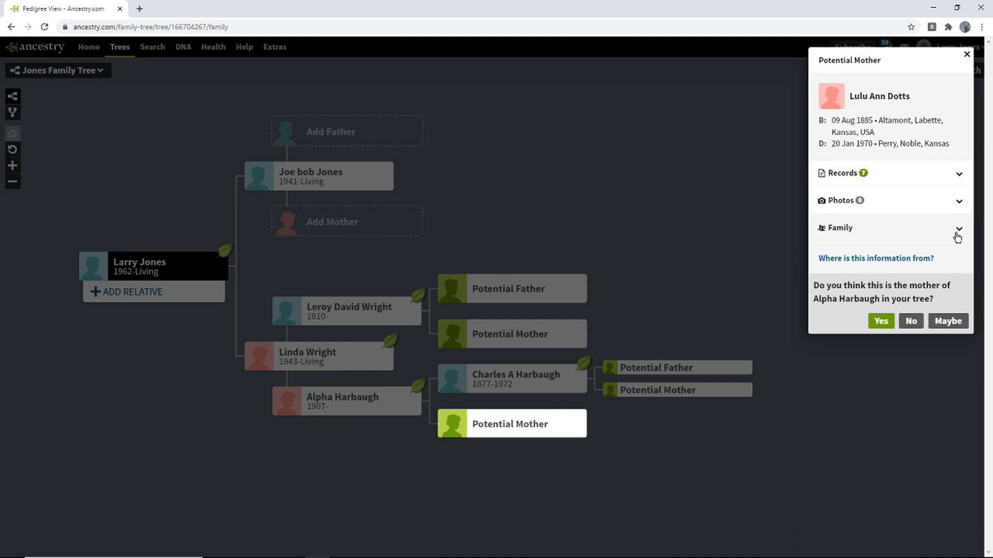
left_click(958, 234)
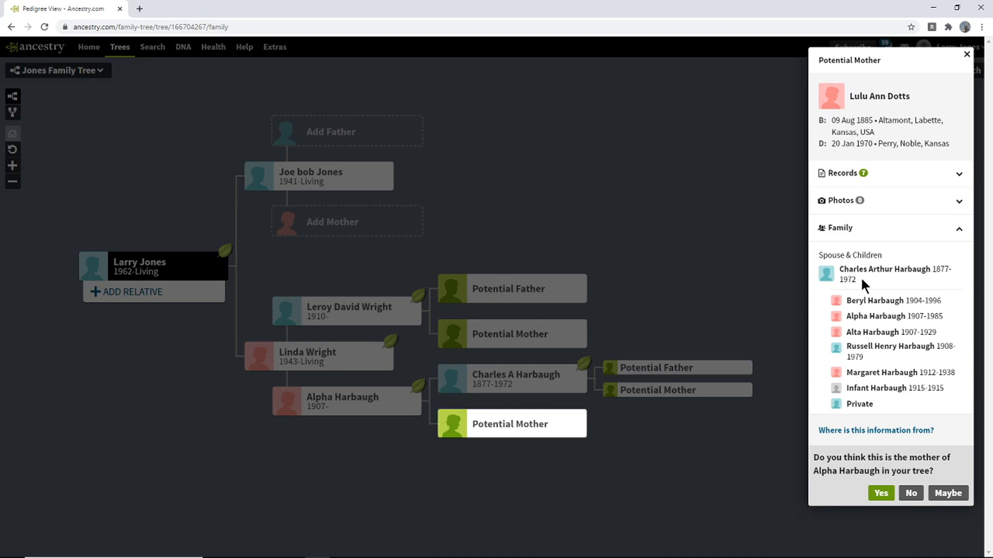
left_click_drag(839, 268, 890, 407)
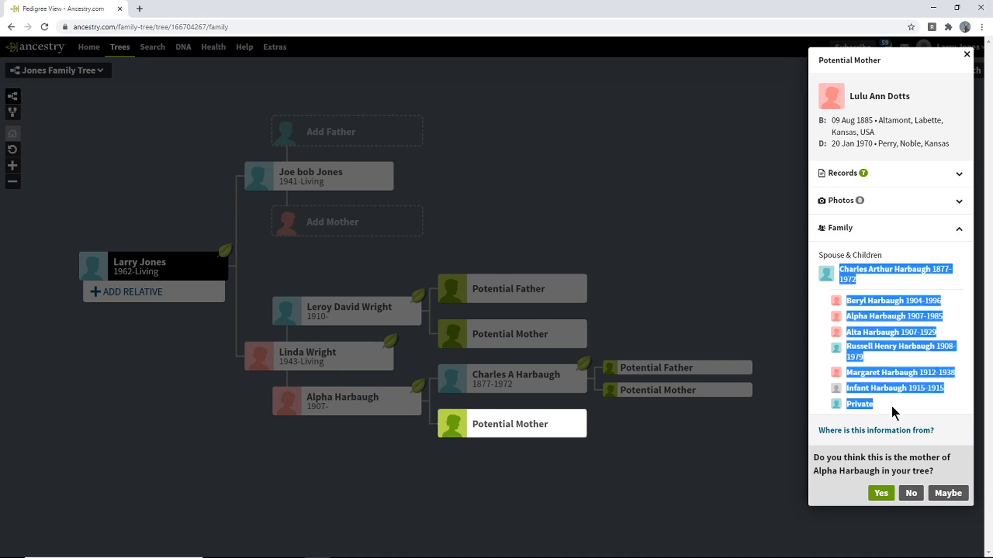
left_click(926, 404)
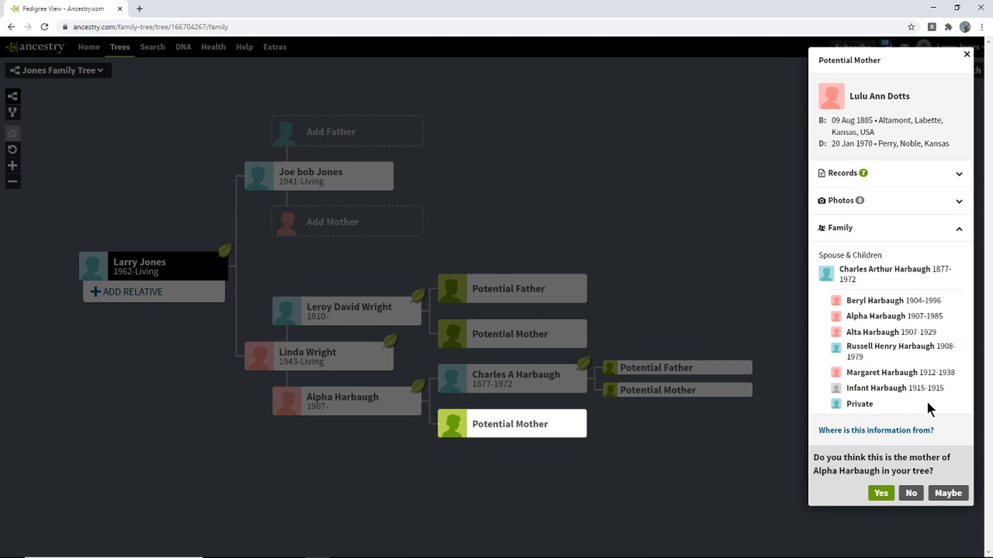
Examine the life years of the potential mother's children, focusing on the infant and the two daughters born in 1907
left_click_drag(946, 387, 845, 389)
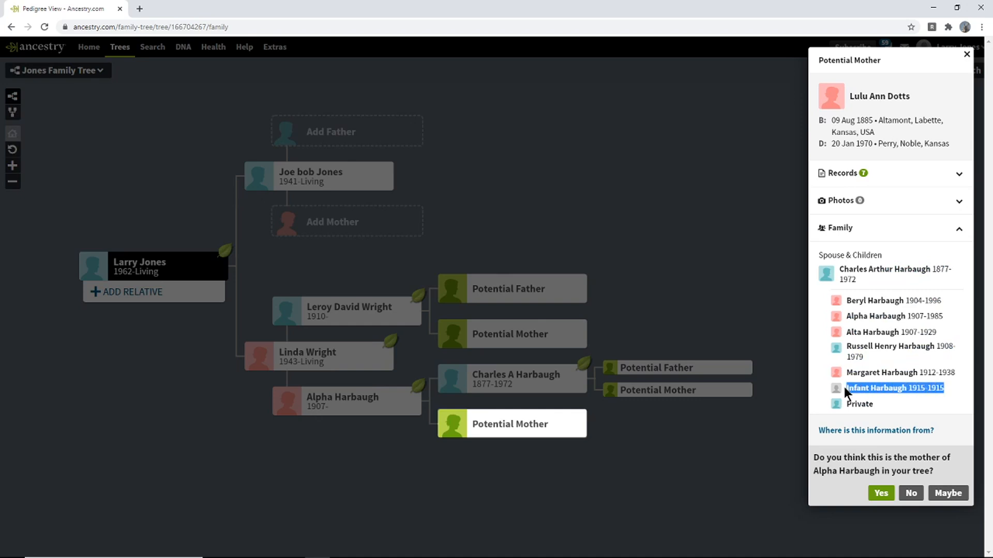
left_click(945, 388)
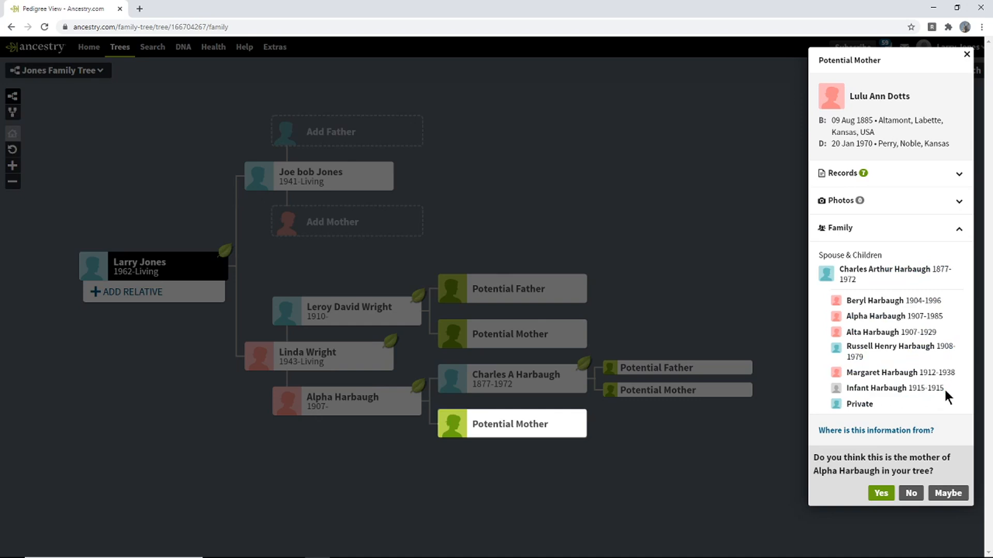
left_click_drag(944, 388, 842, 389)
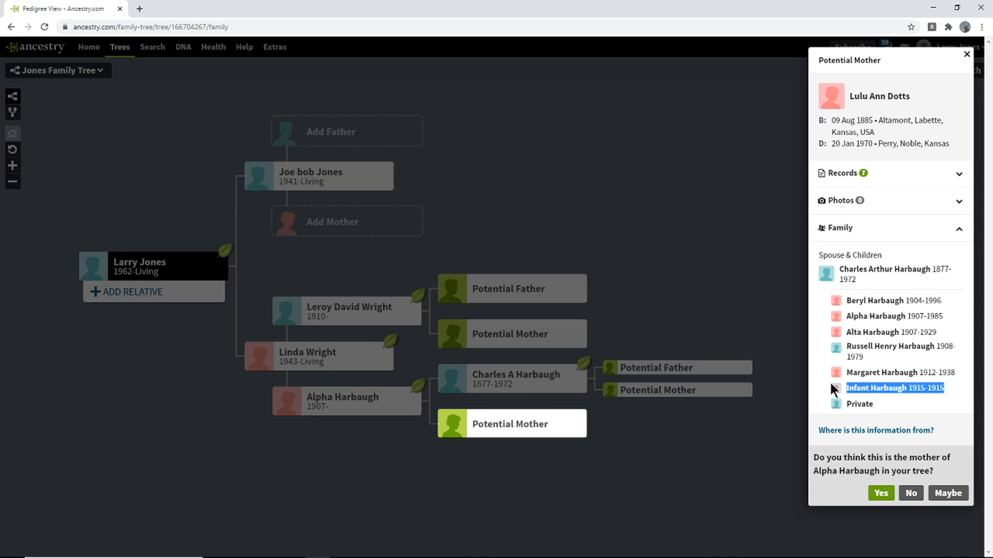
left_click(941, 388)
left_click_drag(940, 332, 840, 317)
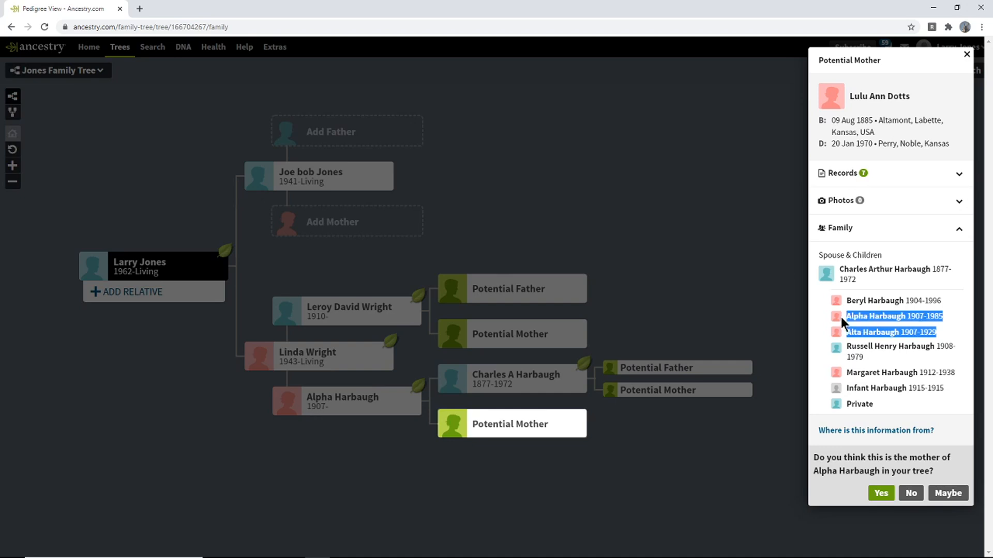
left_click_drag(943, 388, 854, 389)
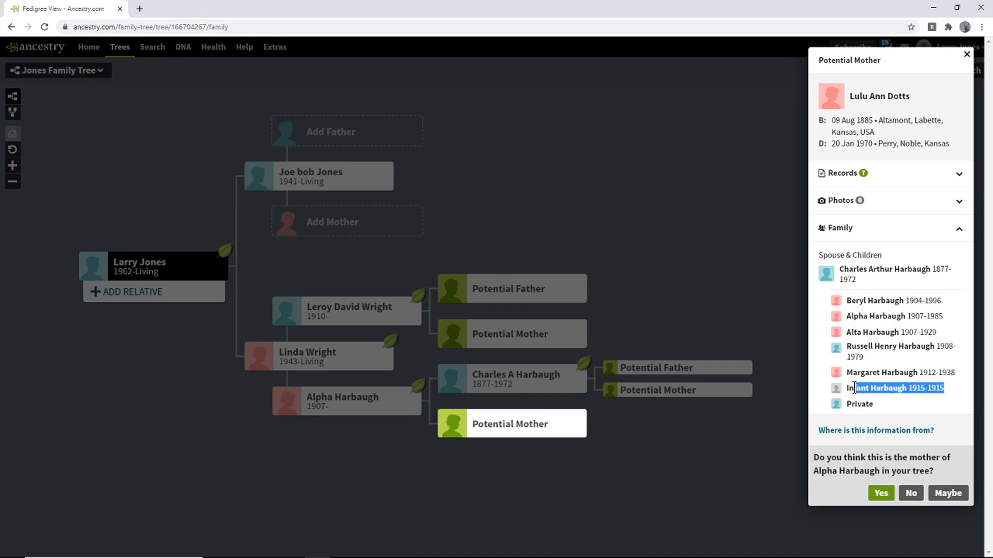
left_click(942, 388)
left_click_drag(946, 394, 849, 388)
left_click(944, 385)
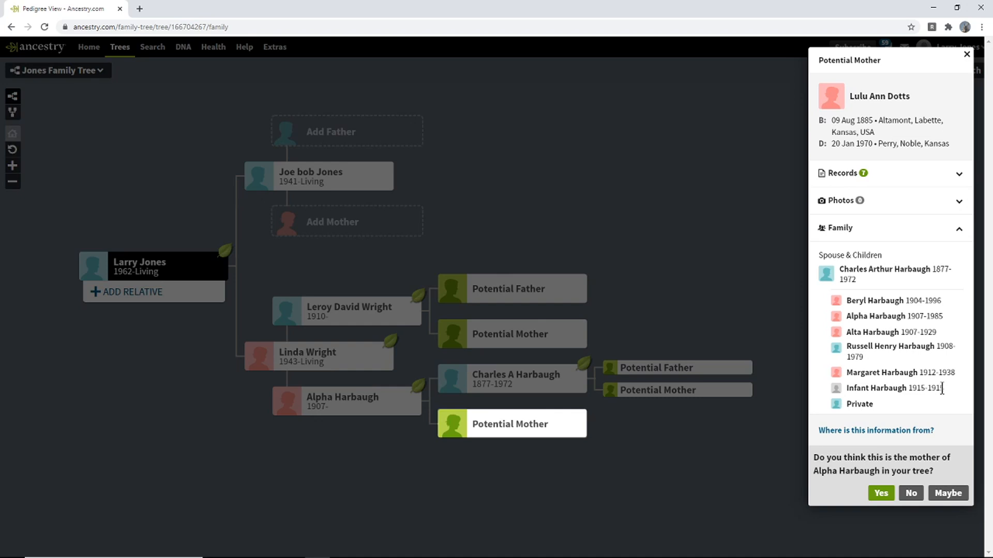
left_click_drag(944, 388, 849, 388)
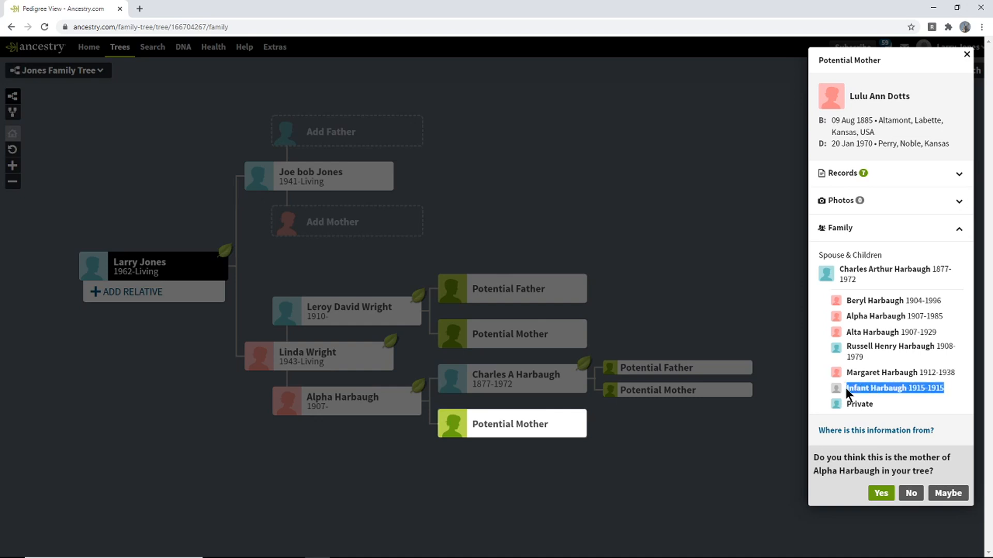
left_click(941, 389)
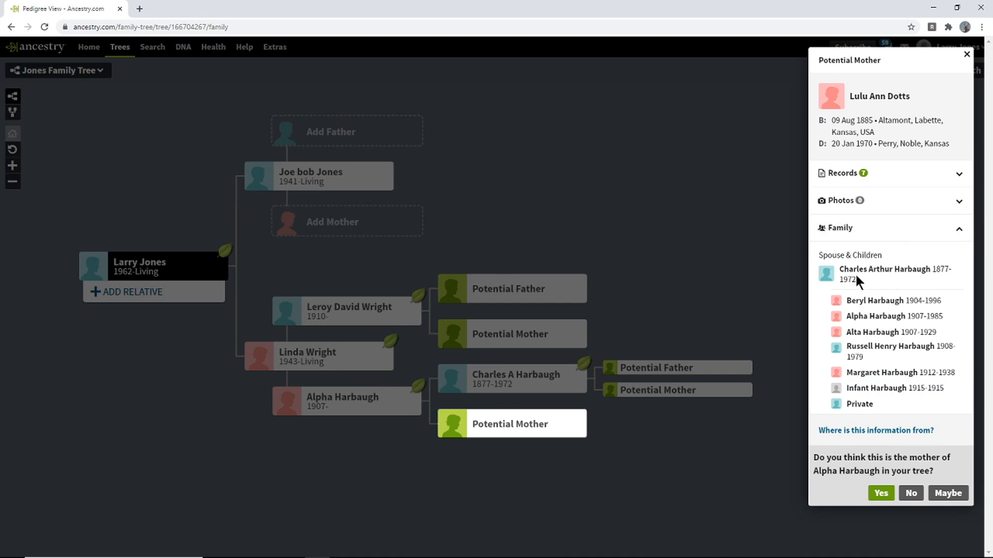
Compare the potential mother's listed spouse with the maternal great-grandfather already added to the tree
left_click_drag(848, 270, 906, 270)
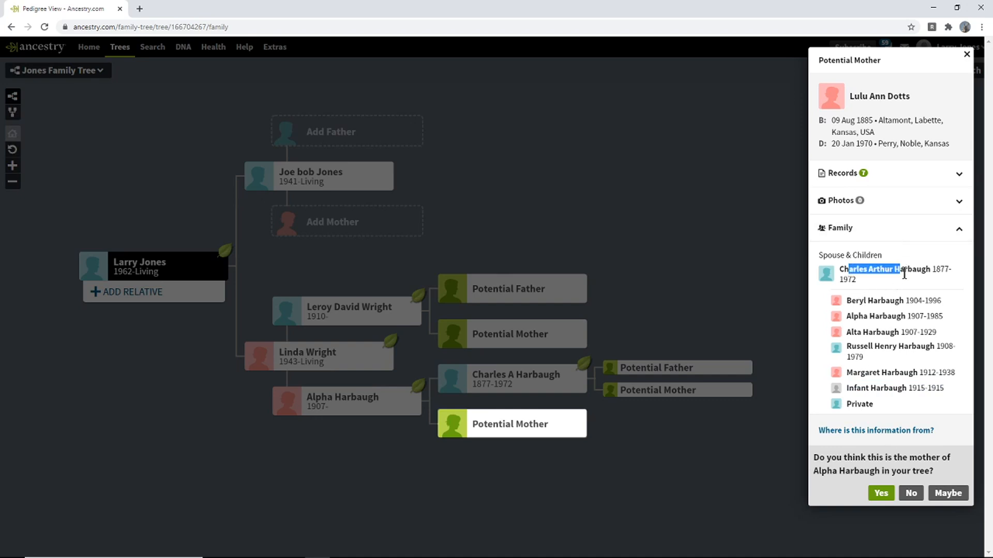
left_click(938, 335)
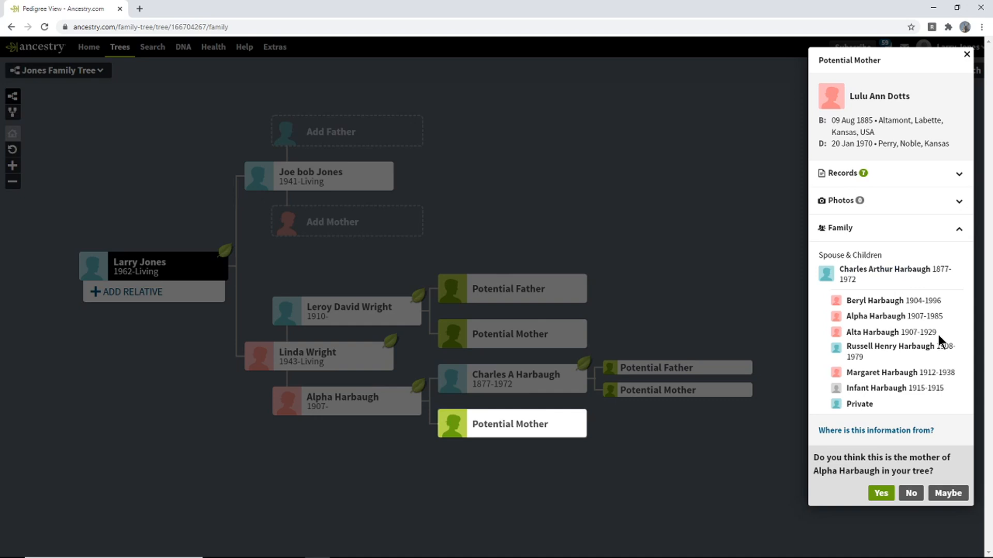
left_click(957, 229)
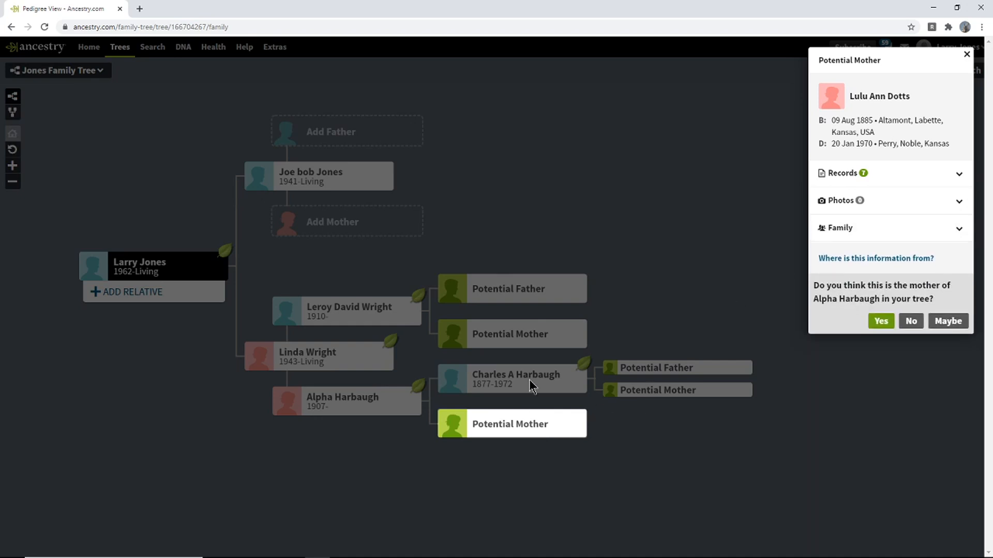
left_click(958, 230)
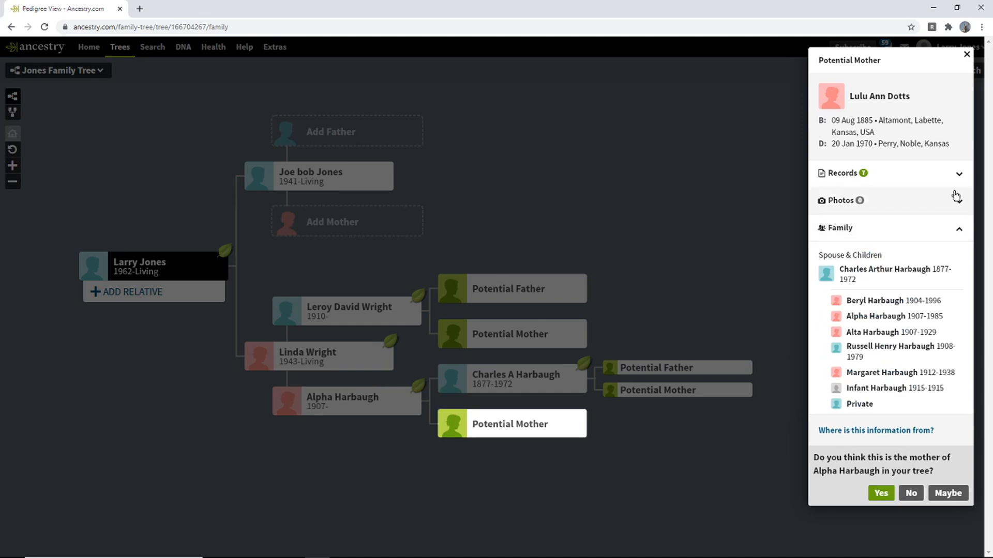
Recheck the potential mother's records and family, and accept her as the maternal grandmother's mother
left_click(959, 174)
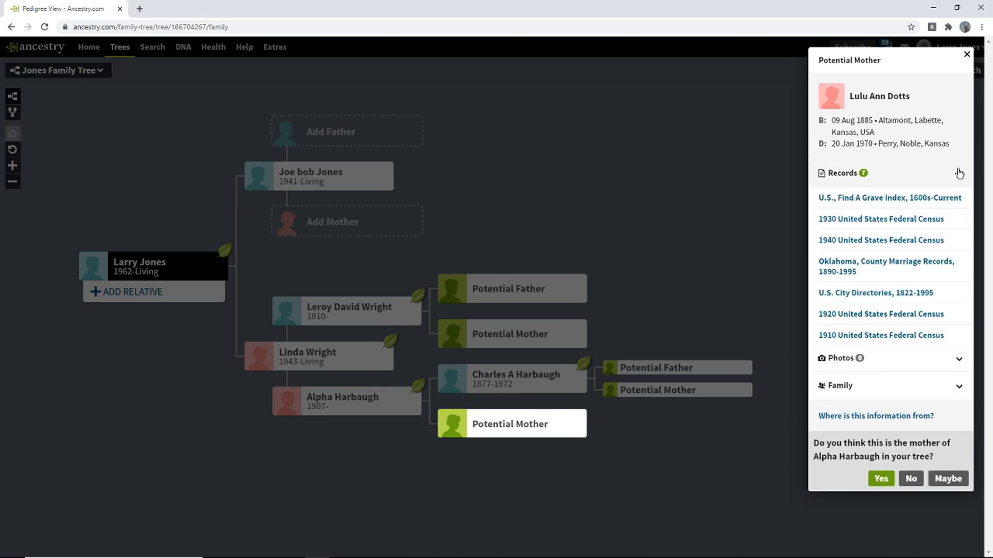
left_click(957, 173)
left_click(959, 233)
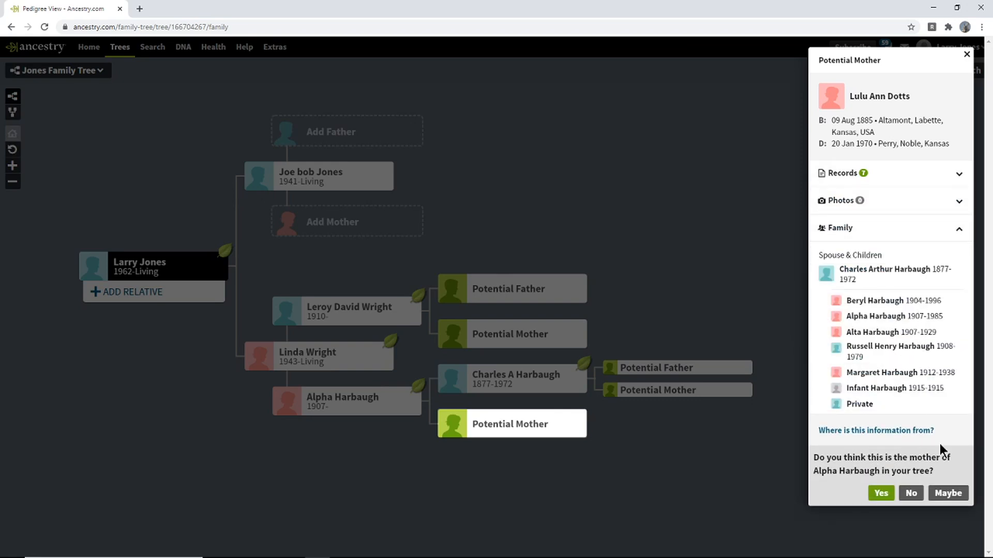
left_click(881, 494)
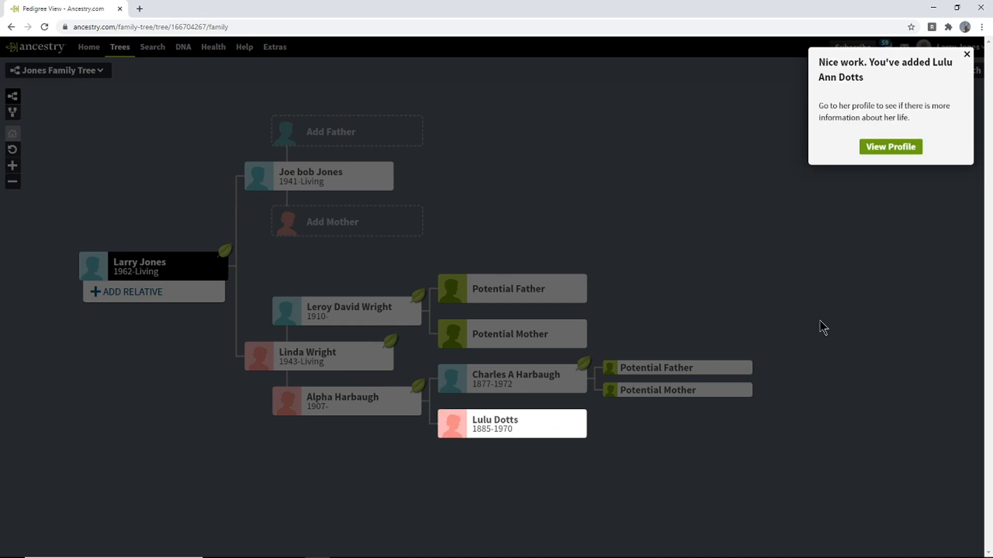
left_click(699, 254)
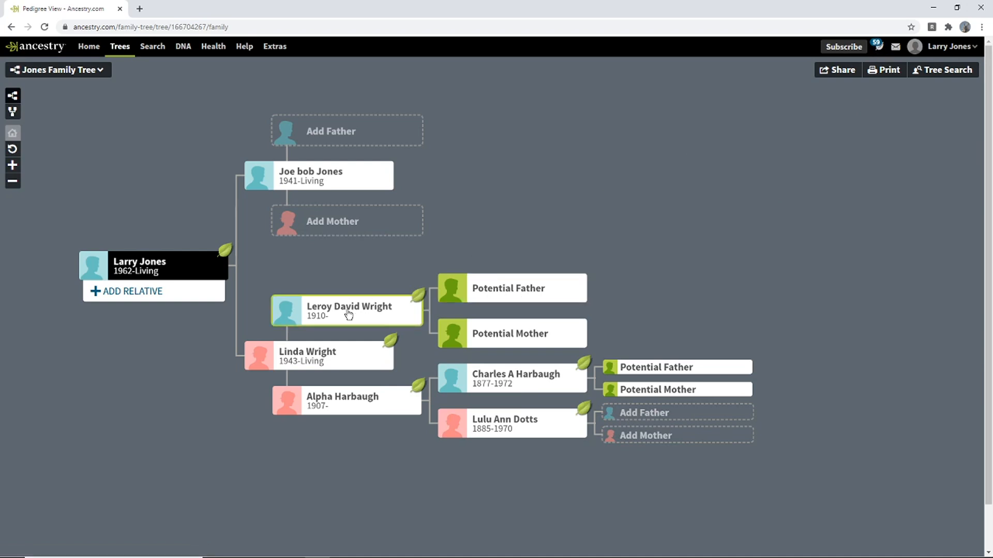
Open the details of the maternal grandfather's potential father and review his records and his birth and death dates
left_click(504, 286)
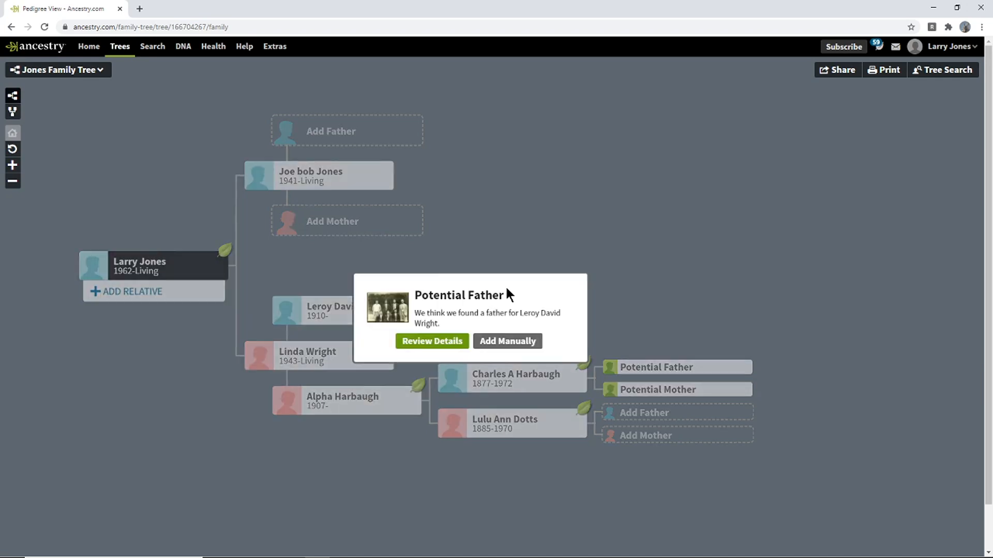
left_click(451, 341)
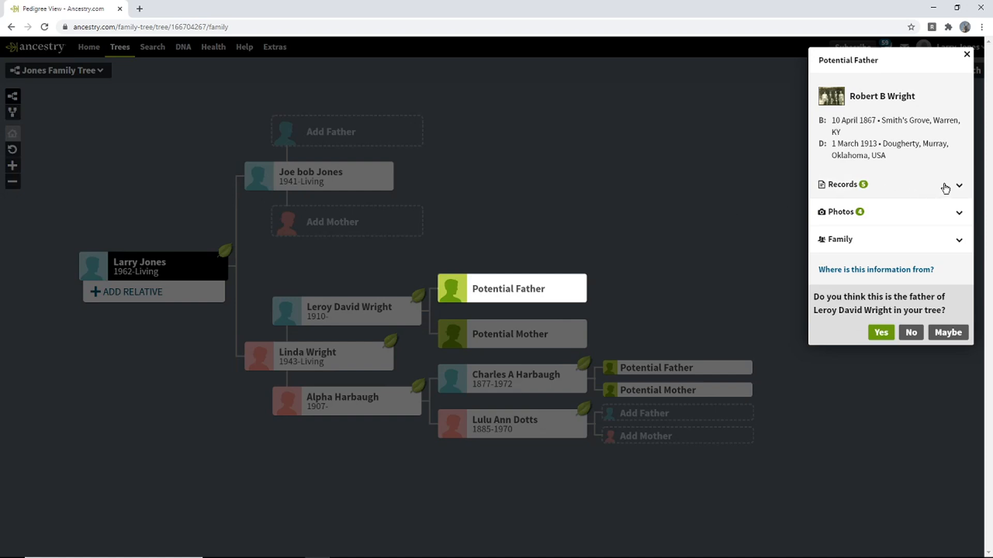
left_click(959, 188)
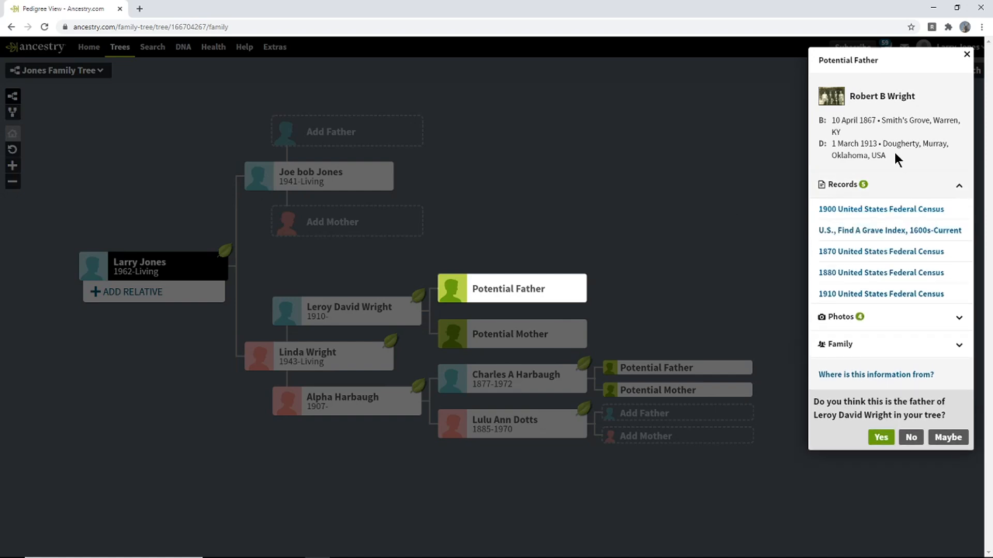
left_click_drag(878, 122, 854, 145)
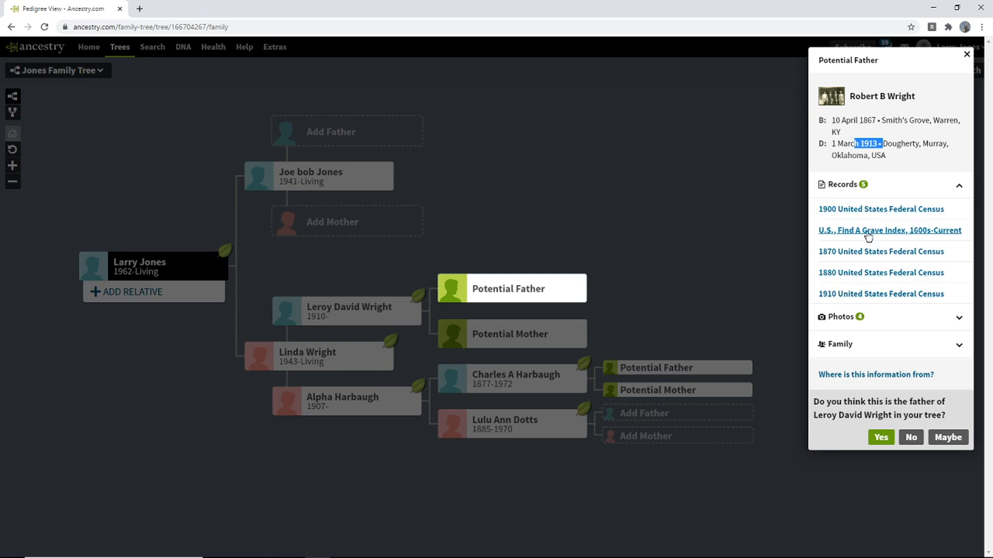
left_click(958, 185)
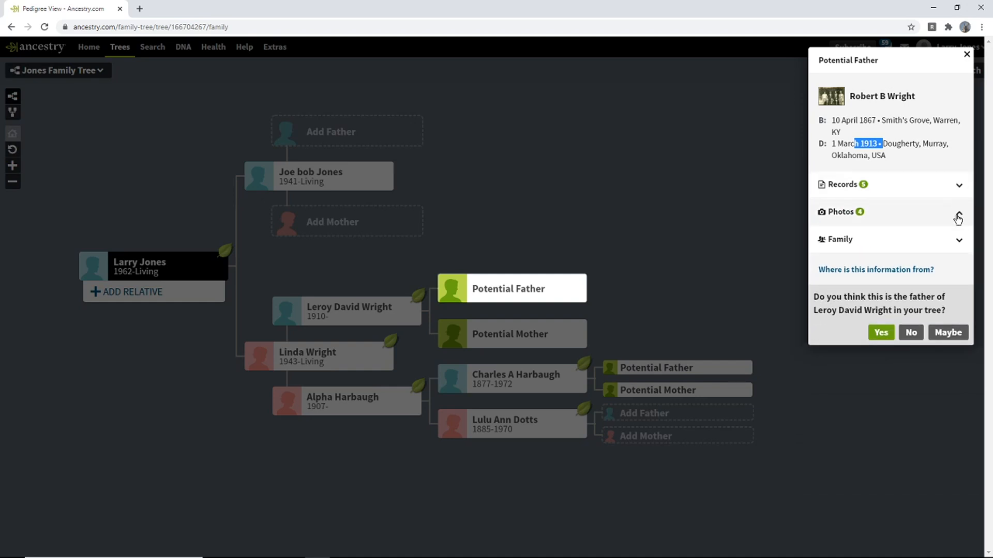
Check the photos of the maternal grandfather's potential father and read through his spouses and children
left_click(958, 214)
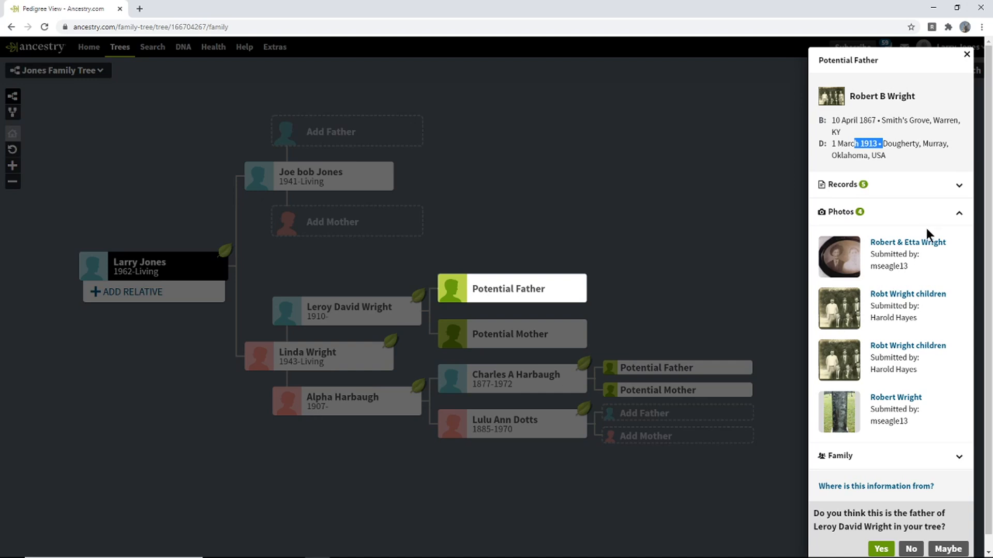
left_click(958, 214)
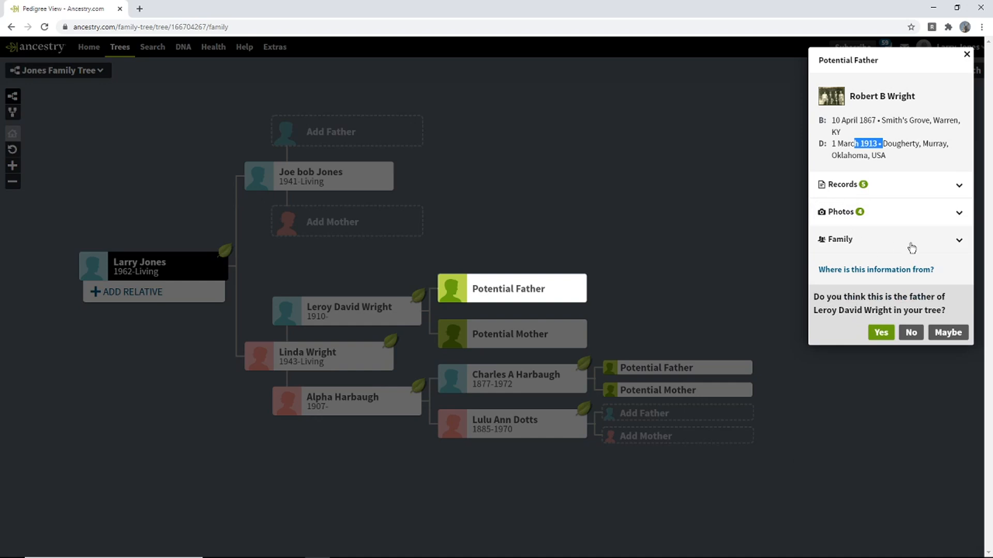
left_click(957, 242)
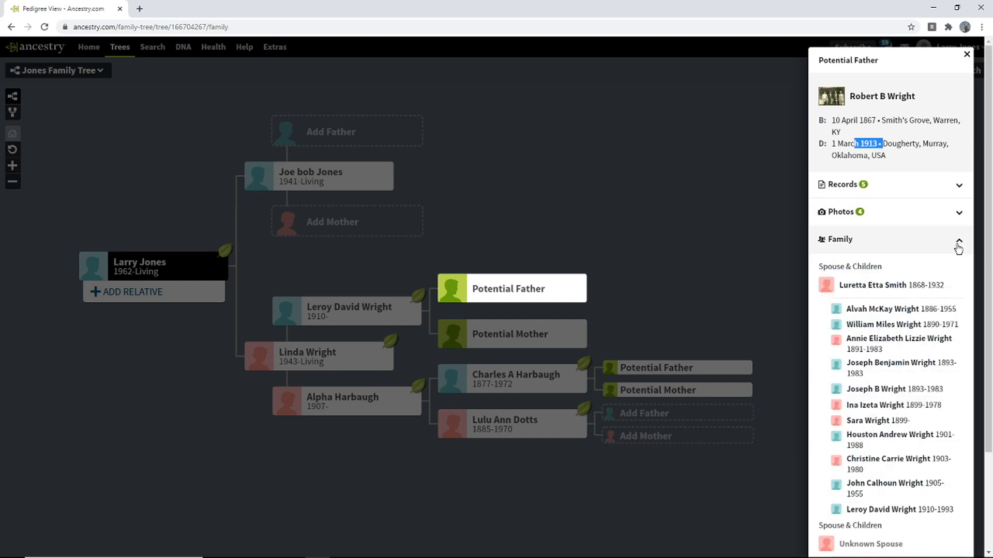
scroll(958, 249, "down", 1)
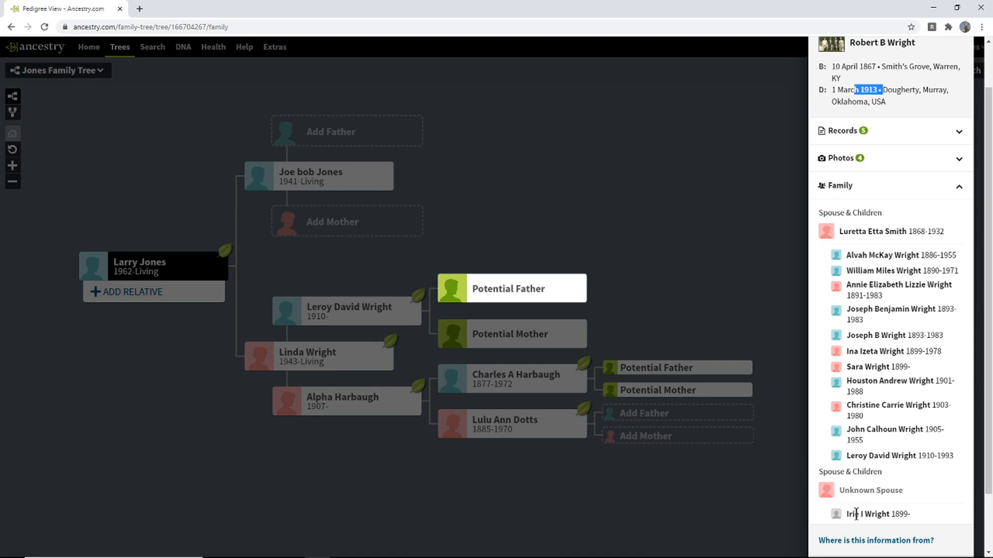
Examine the potential father's unknown-spouse entry and the child listed under it alongside his first family
left_click_drag(927, 353, 907, 354)
left_click_drag(911, 515, 843, 489)
left_click(892, 512)
left_click_drag(913, 513, 830, 489)
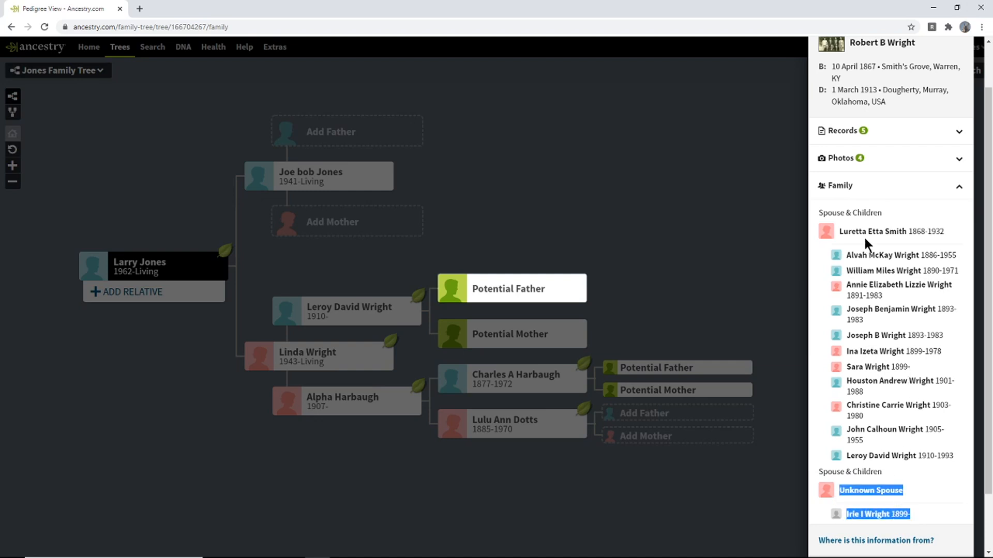
left_click(880, 493)
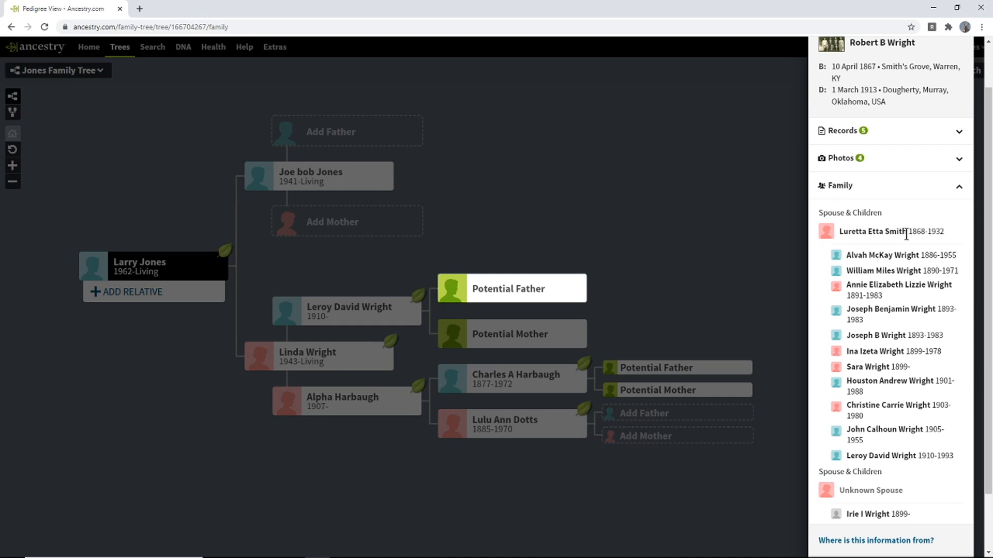
left_click_drag(986, 122, 984, 98)
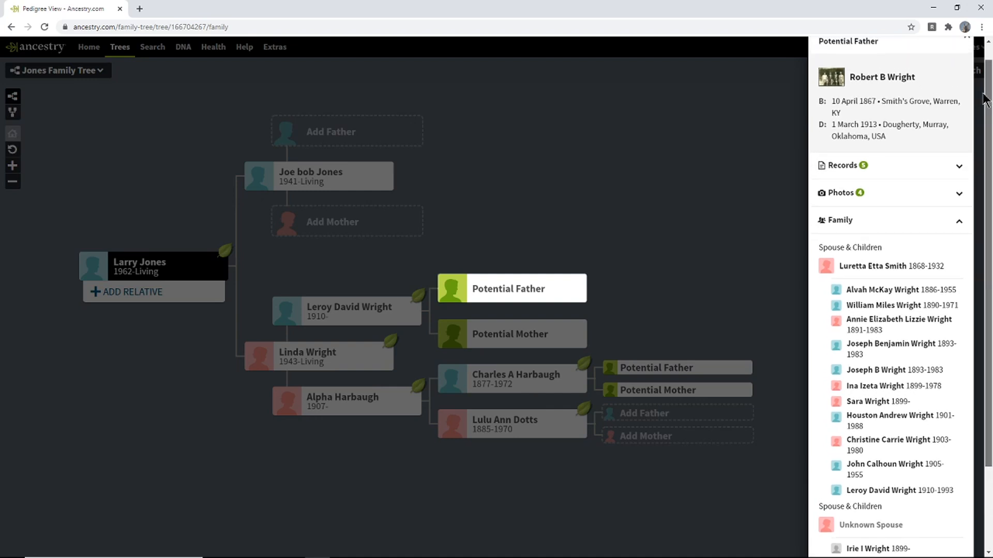
scroll(982, 106, "down", 1)
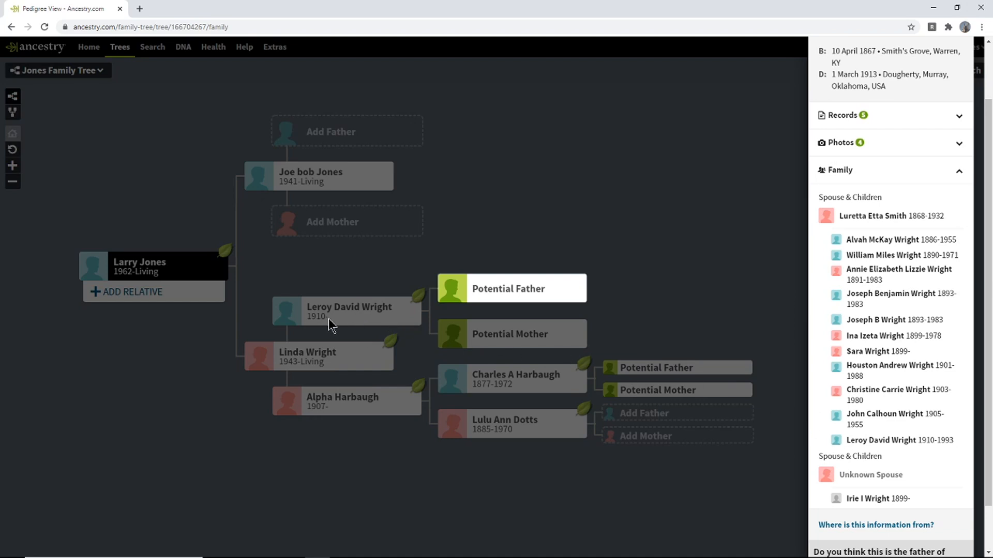
Check the maternal grandfather's entry among the potential father's children, and accept the suggested man as the maternal grandfather's father
left_click_drag(954, 440, 936, 440)
left_click(959, 171)
left_click(880, 333)
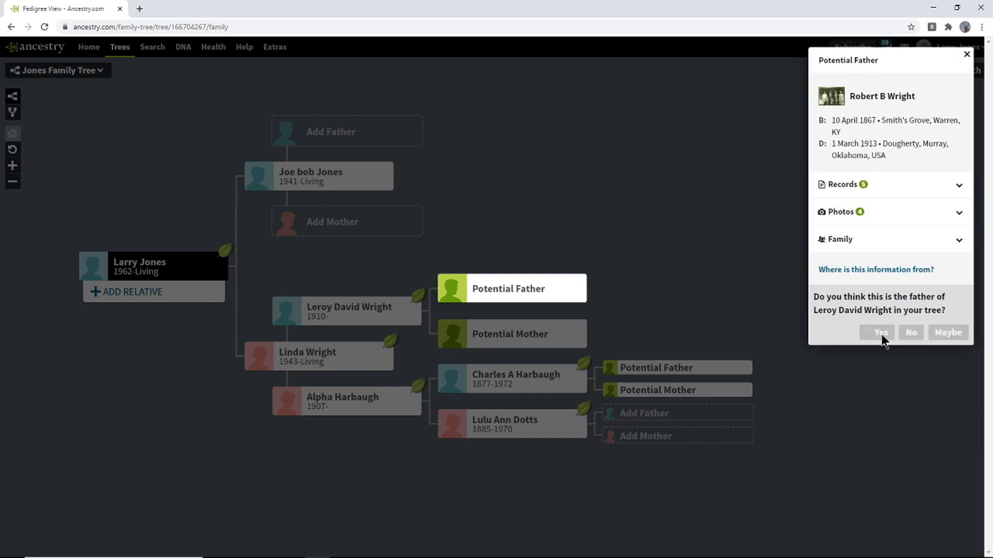
left_click(753, 222)
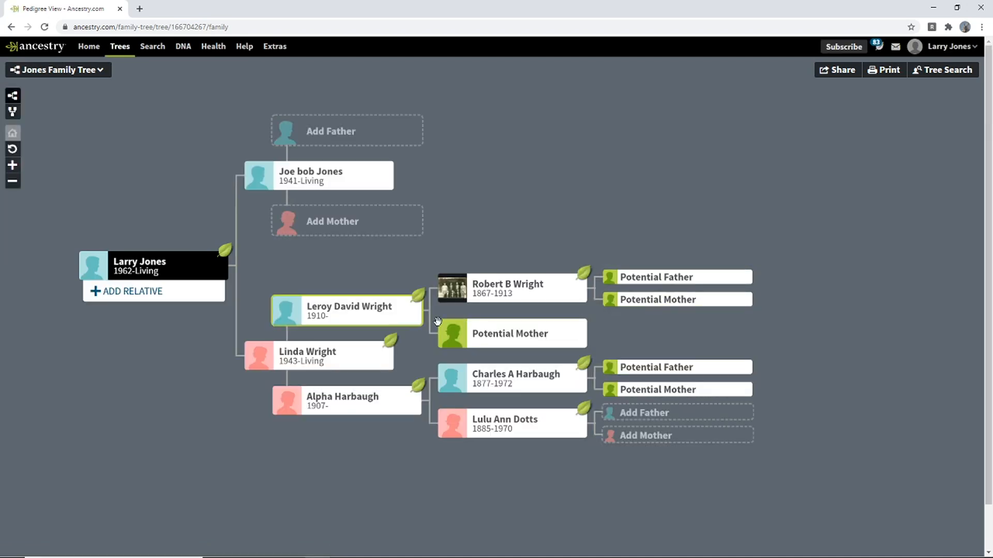
Open the details of the maternal grandfather's potential mother and compare her records with her birth and death dates
left_click(520, 335)
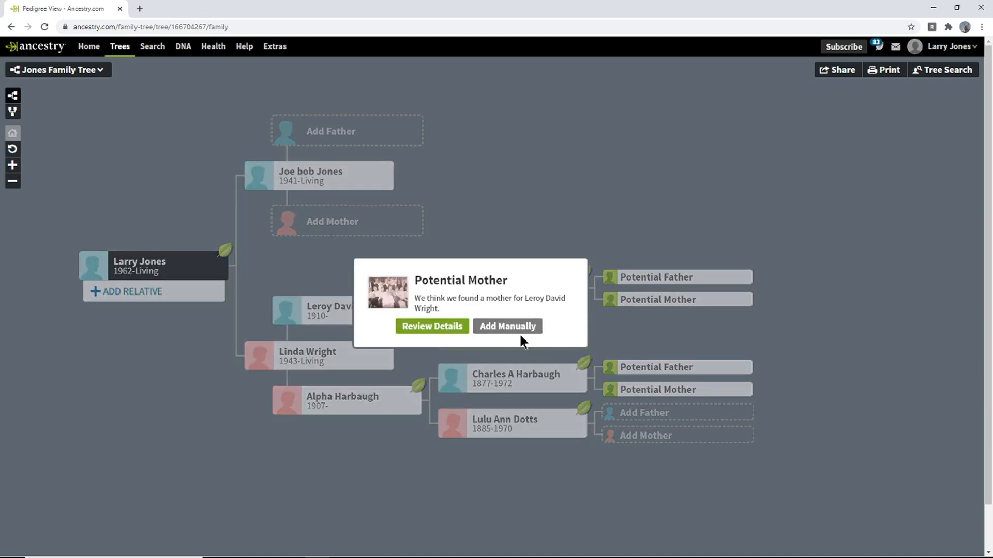
left_click(448, 331)
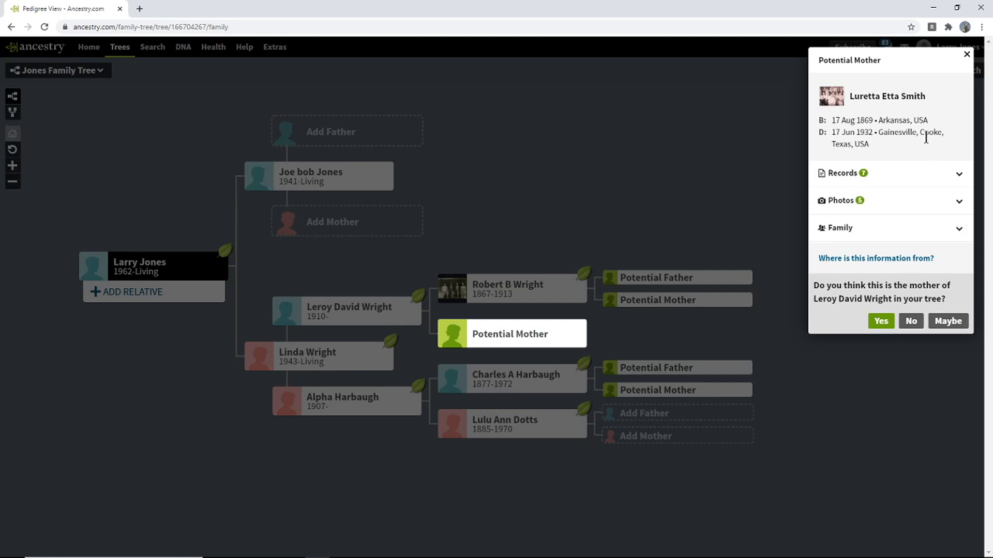
left_click(956, 176)
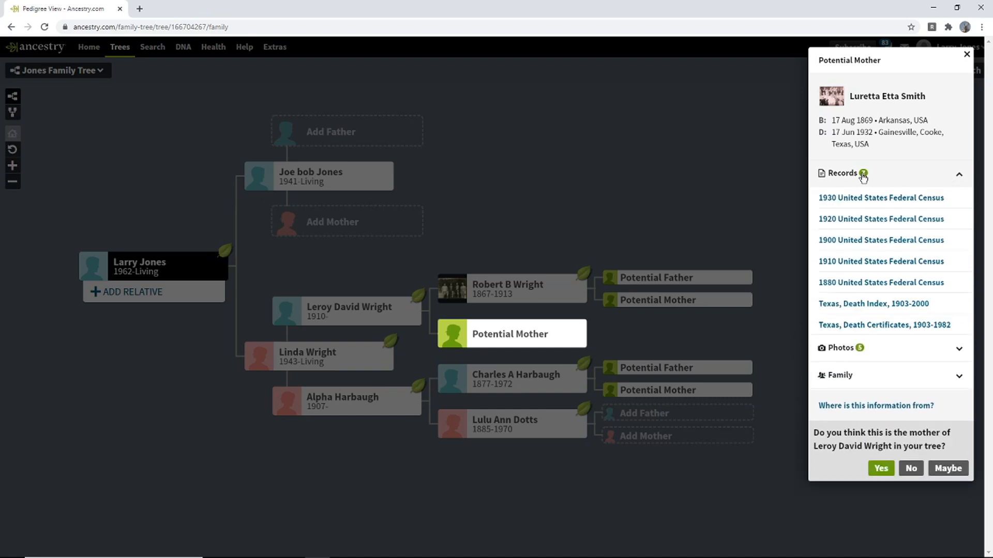
left_click_drag(873, 123, 850, 124)
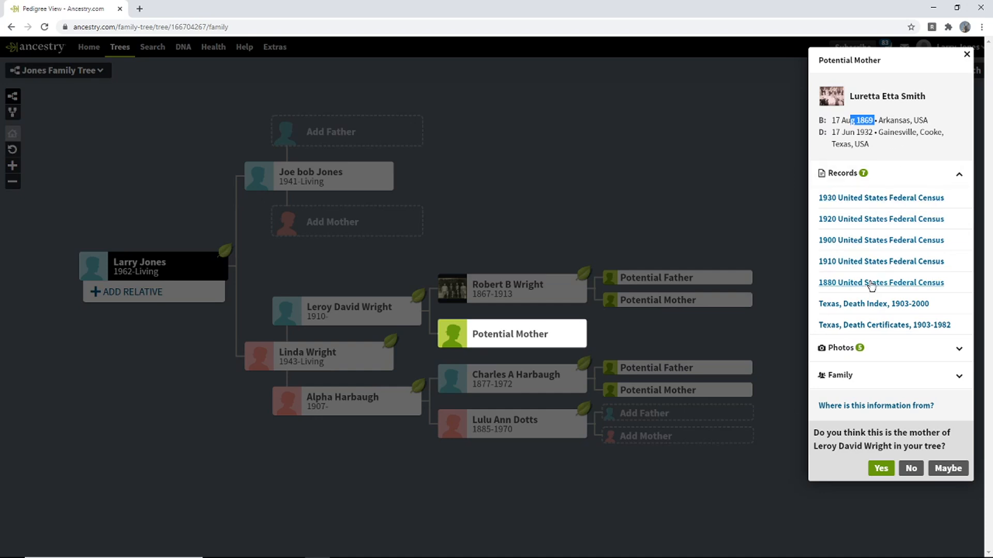
left_click(884, 117)
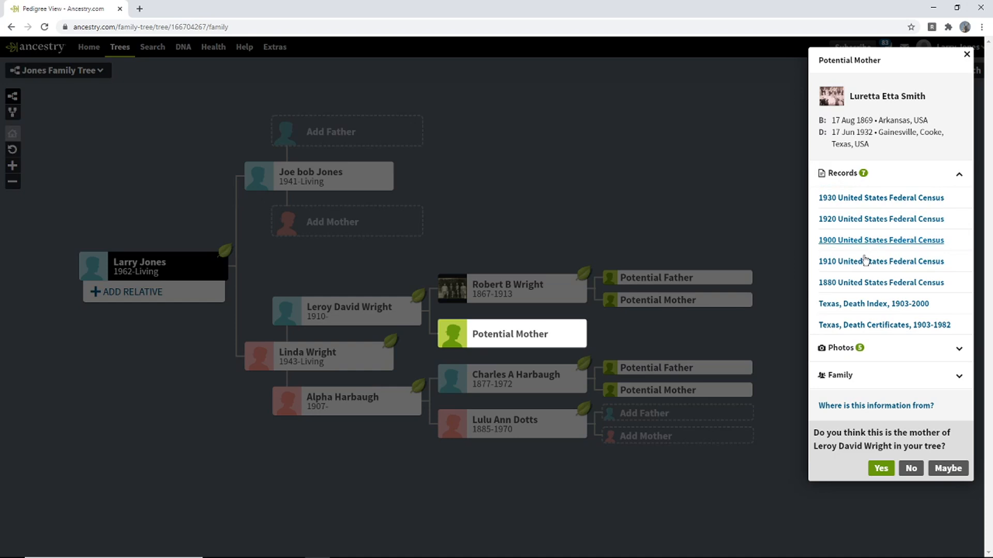
double_click(865, 132)
left_click(959, 174)
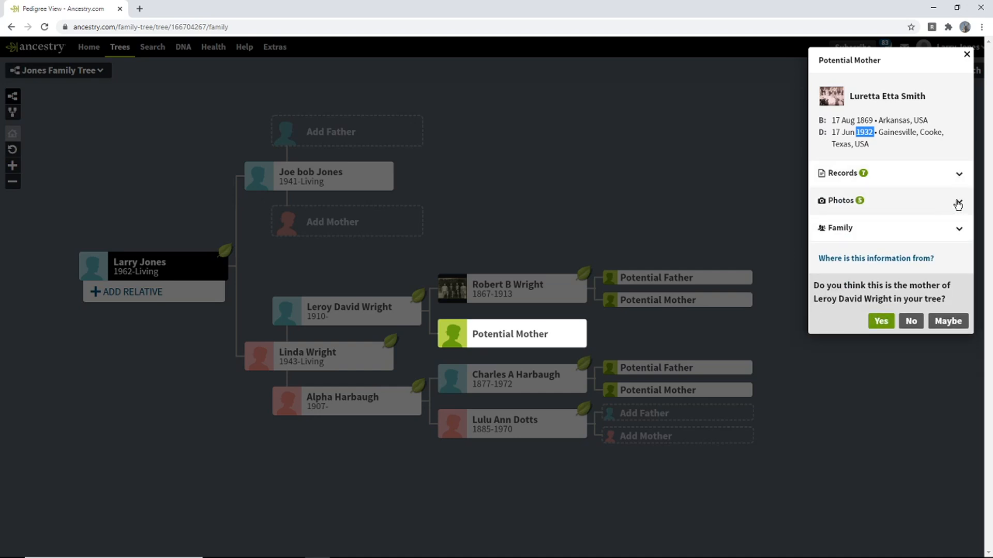
Look through the photos and documents submitted for the maternal grandfather's potential mother
left_click(958, 203)
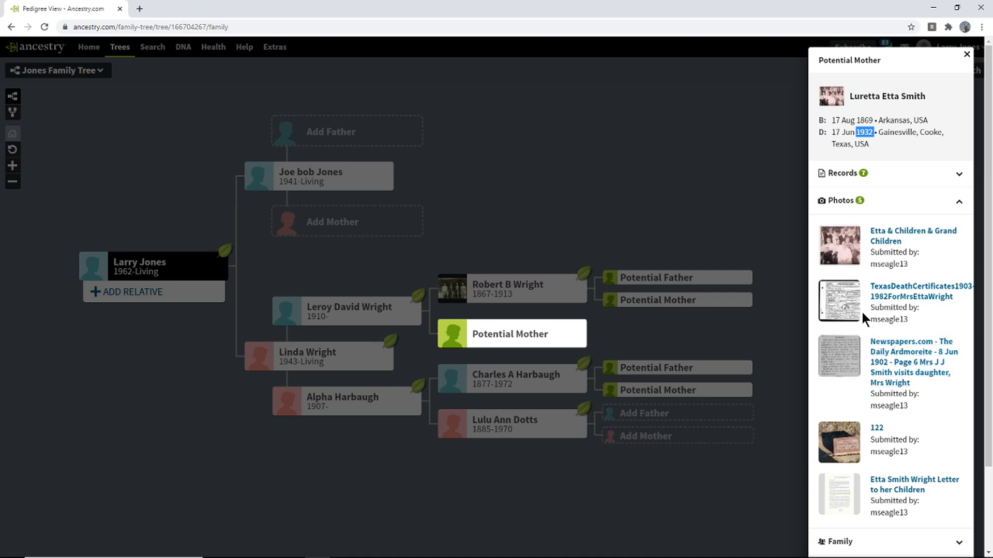
mouse_move(988, 346)
left_mouse_down()
mouse_move(986, 412)
mouse_move(987, 336)
left_mouse_up()
left_click(959, 203)
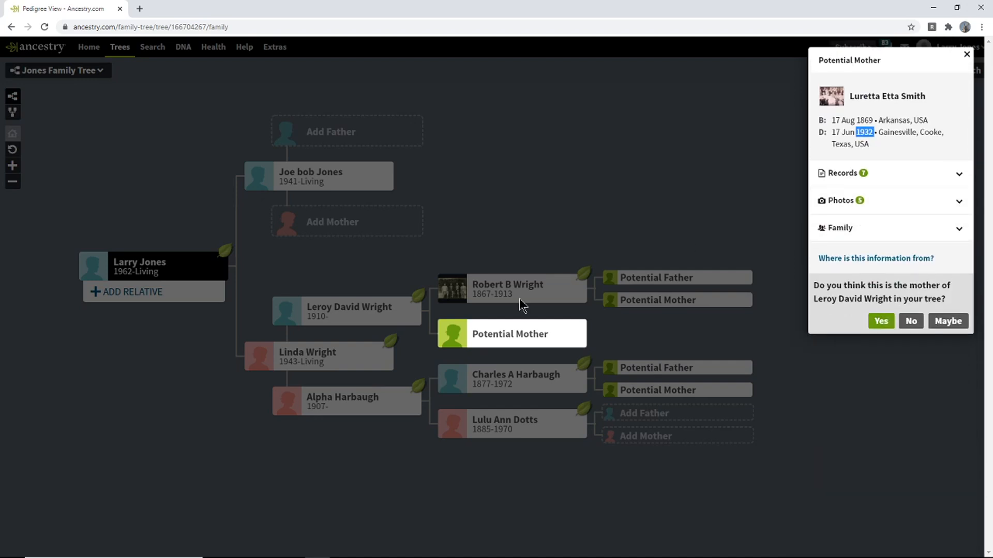
Review the potential mother's spouse and children, and accept her as the maternal grandfather's mother
left_click(959, 229)
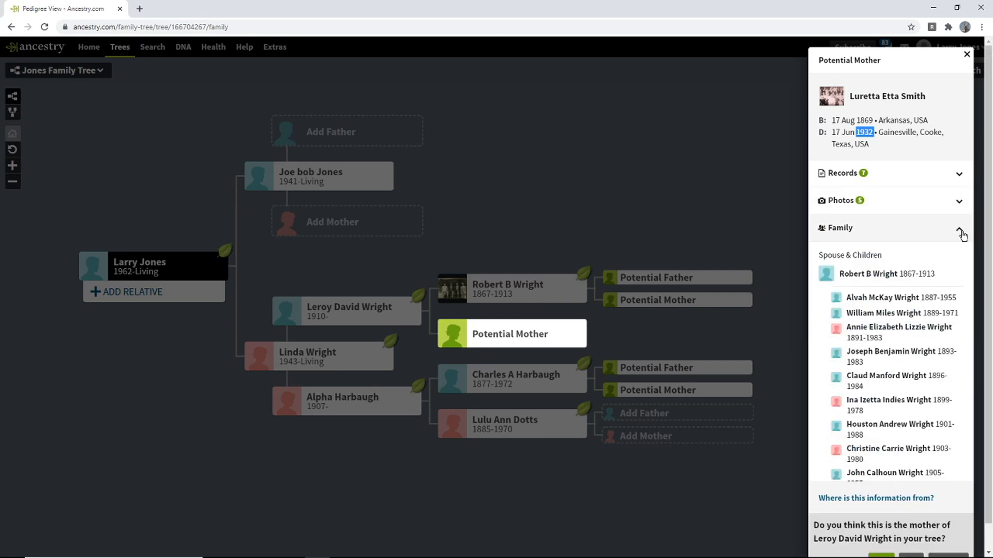
scroll(953, 287, "down", 2)
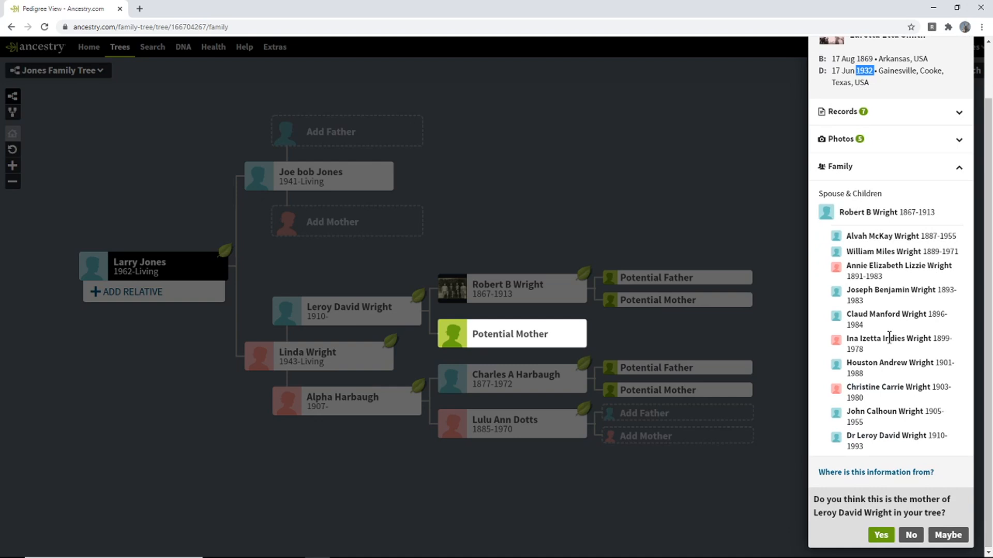
left_click_drag(905, 338, 883, 339)
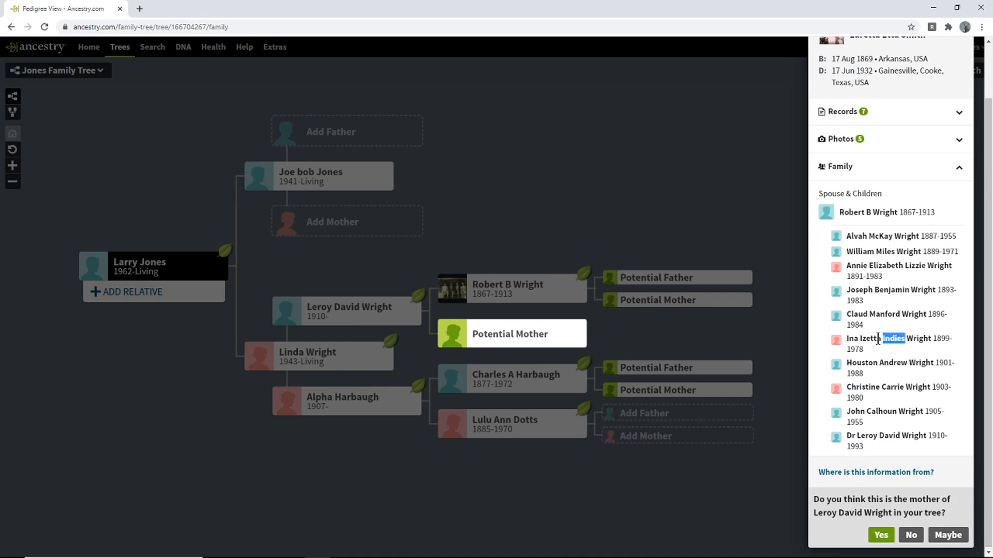
left_click(905, 339)
double_click(891, 339)
left_click(915, 267)
left_click(881, 535)
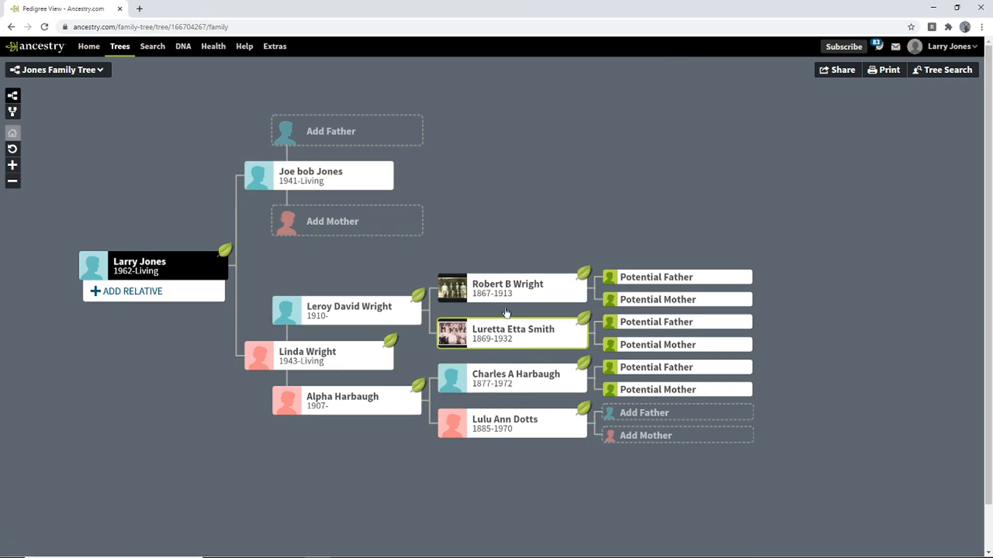
Check the list of new record hints, and return to the pedigree view of the tree
left_click(879, 49)
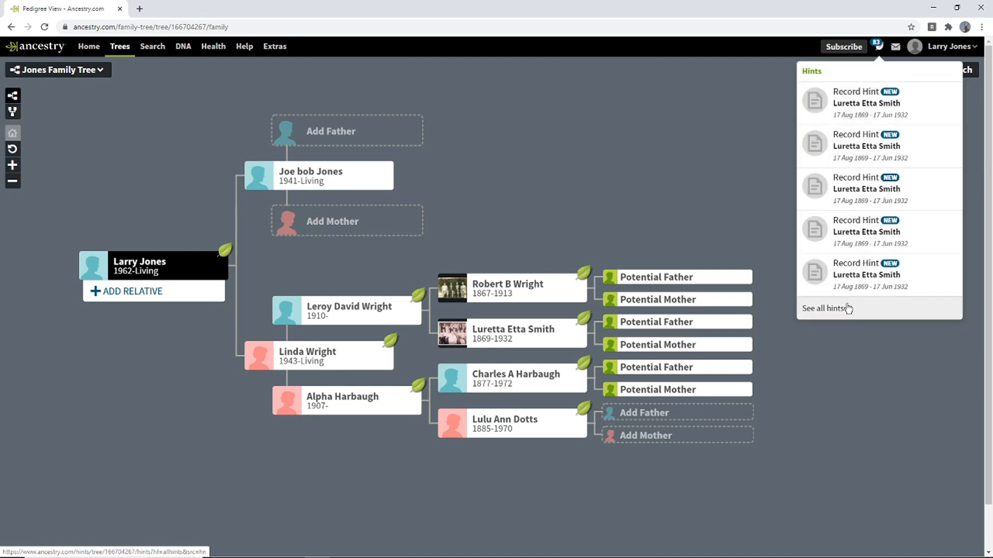
left_click(712, 192)
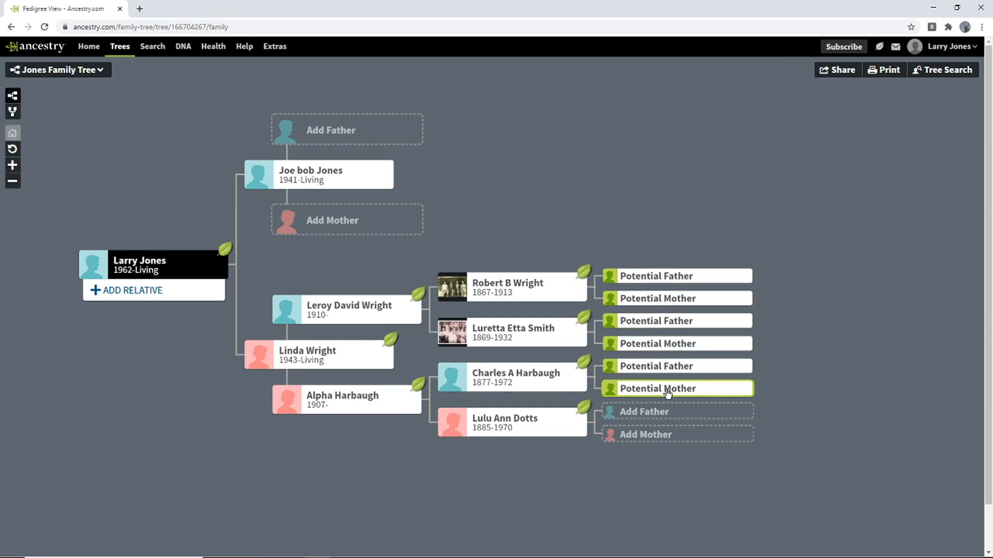
left_click_drag(575, 208, 609, 240)
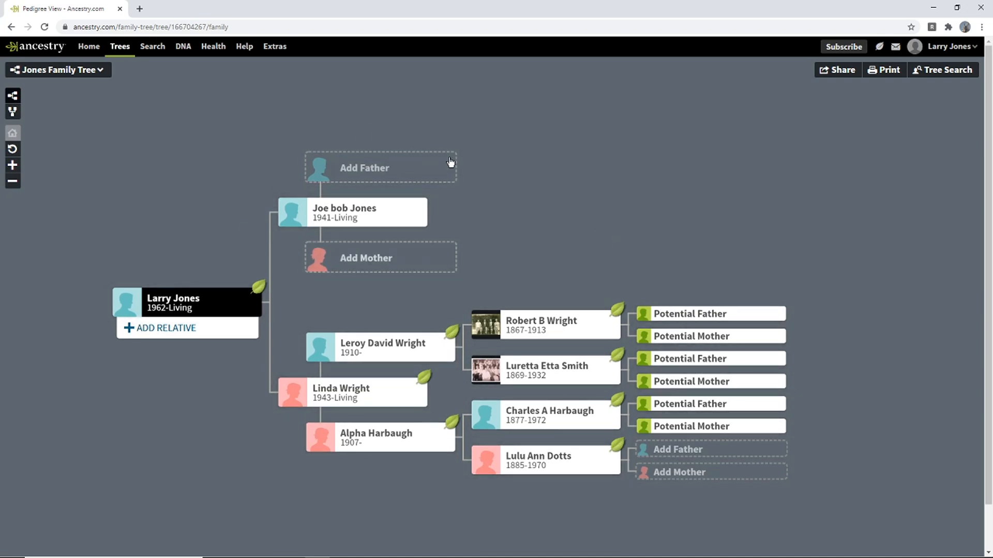